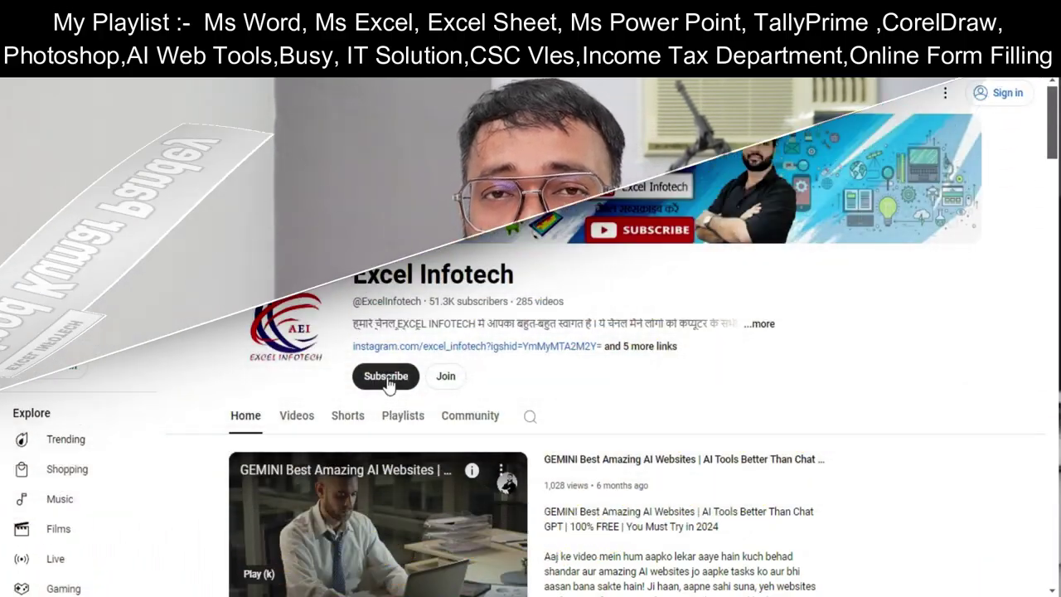
# - Go to the channel's Playlists and start the CorelDraw2024 playlist's first video
pyautogui.scroll(-2, 423, 288)
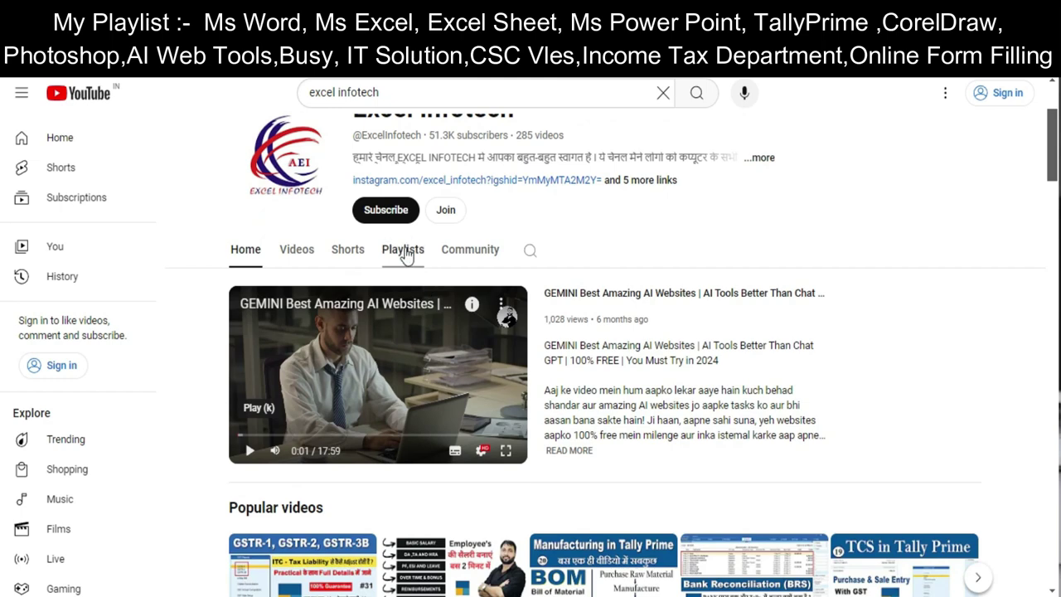
pyautogui.click(406, 251)
pyautogui.scroll(-5, 634, 434)
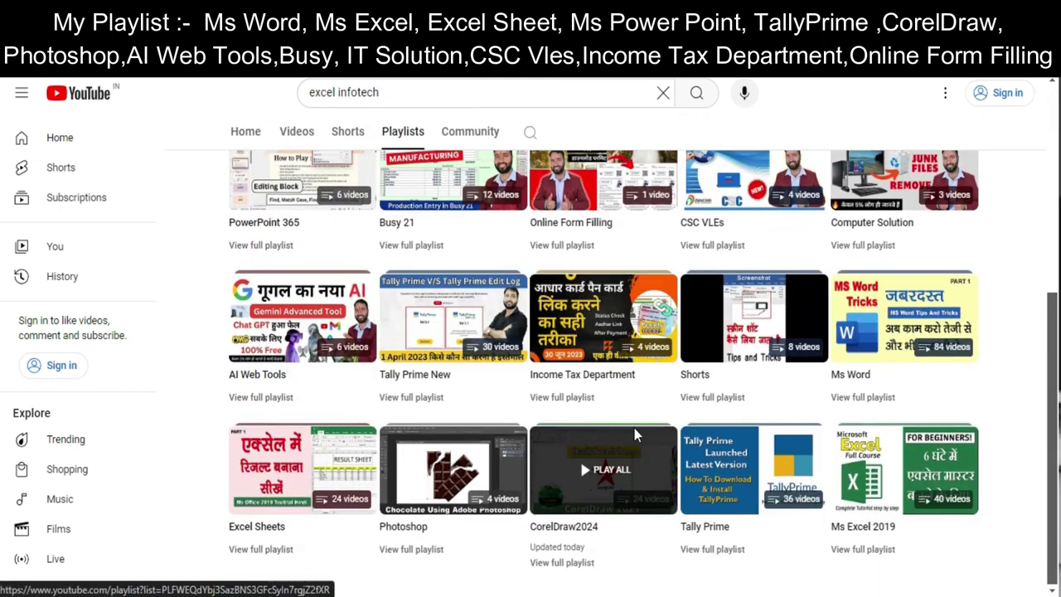
pyautogui.click(603, 471)
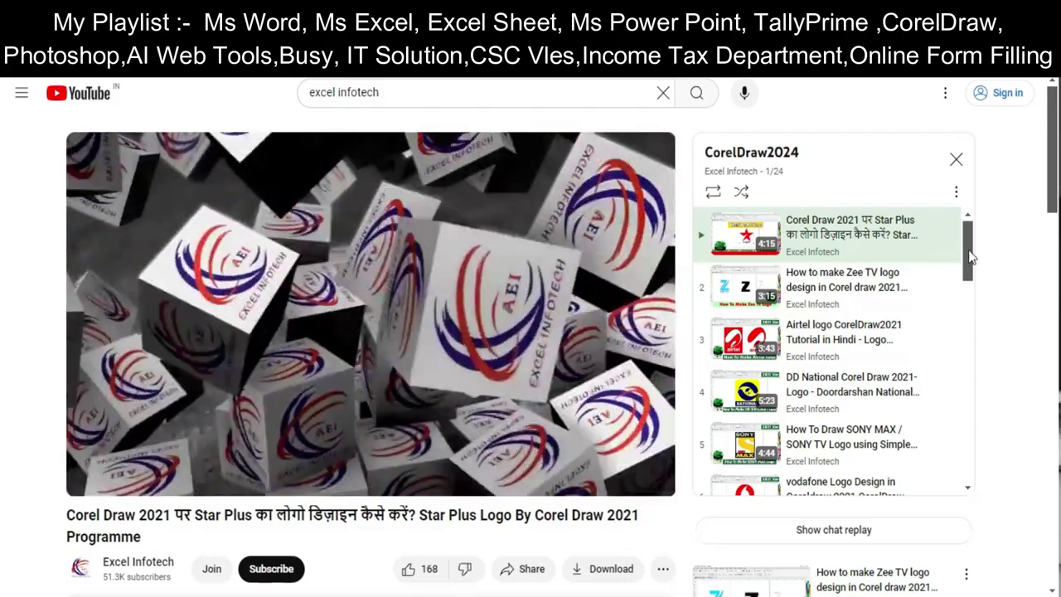
pyautogui.moveTo(967, 245)
pyautogui.mouseDown()
pyautogui.moveTo(974, 298)
pyautogui.moveTo(959, 451)
pyautogui.moveTo(945, 280)
pyautogui.mouseUp()
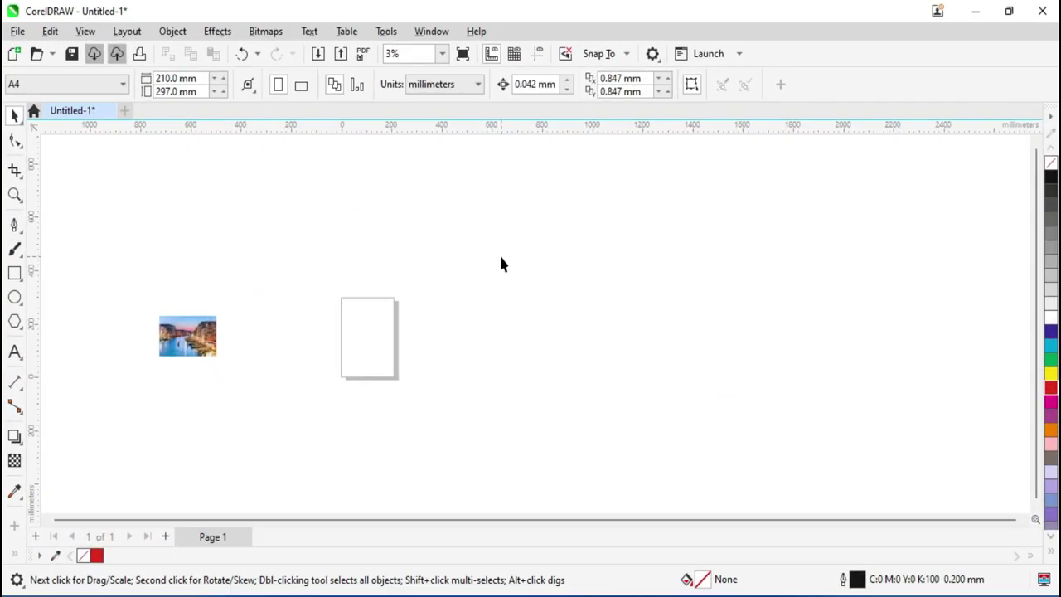
# - Show the View menu's Snap To submenu with Pixels, Document Grid, Guidelines, Objects and Page
pyautogui.click(85, 31)
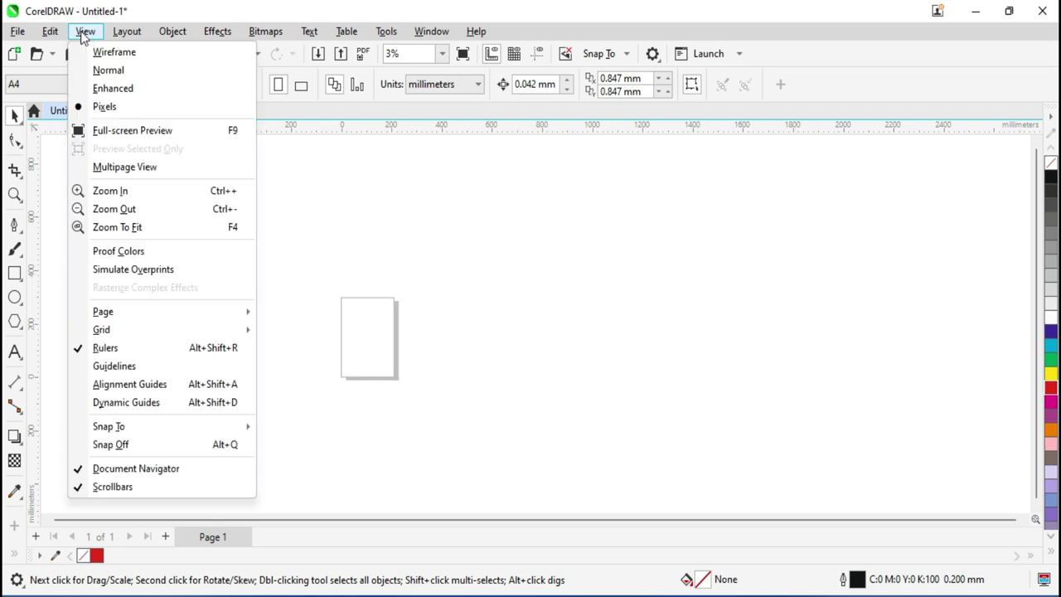
pyautogui.moveTo(108, 426)
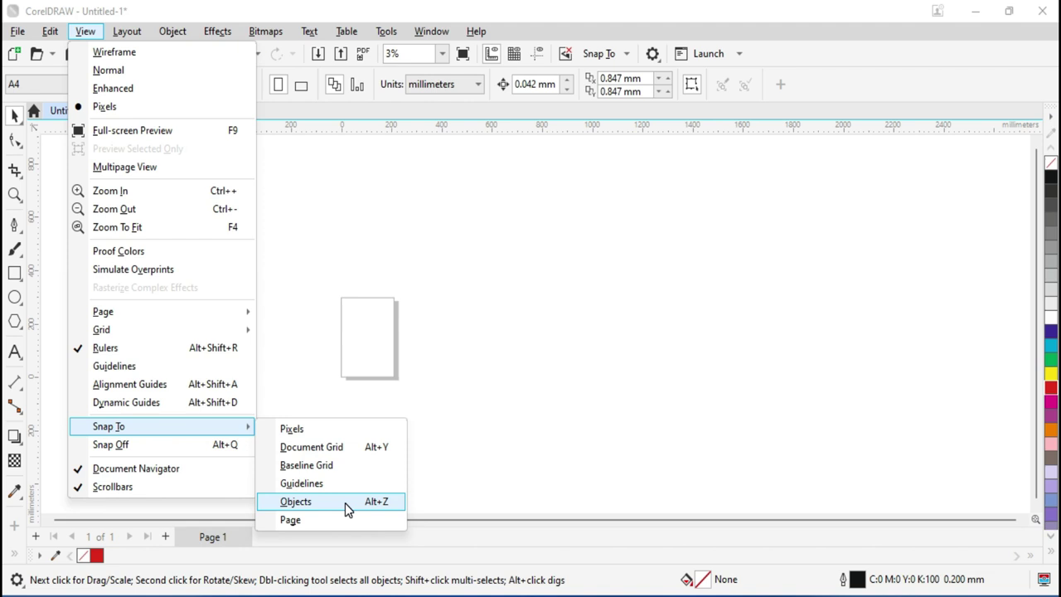
# - Tick Pixels in the toolbar's Snap To dropdown
pyautogui.click(601, 60)
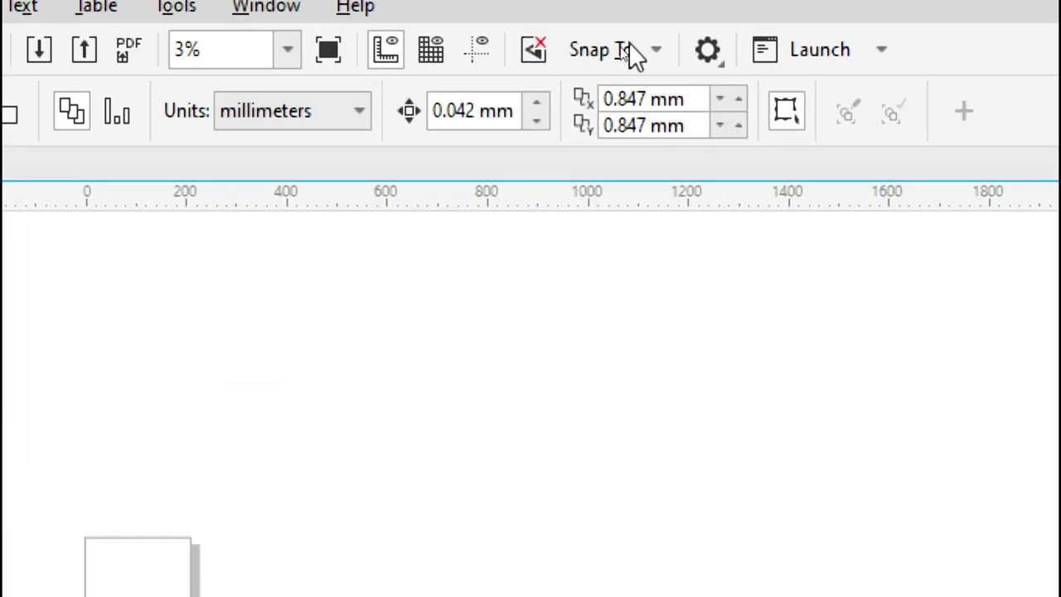
pyautogui.click(626, 53)
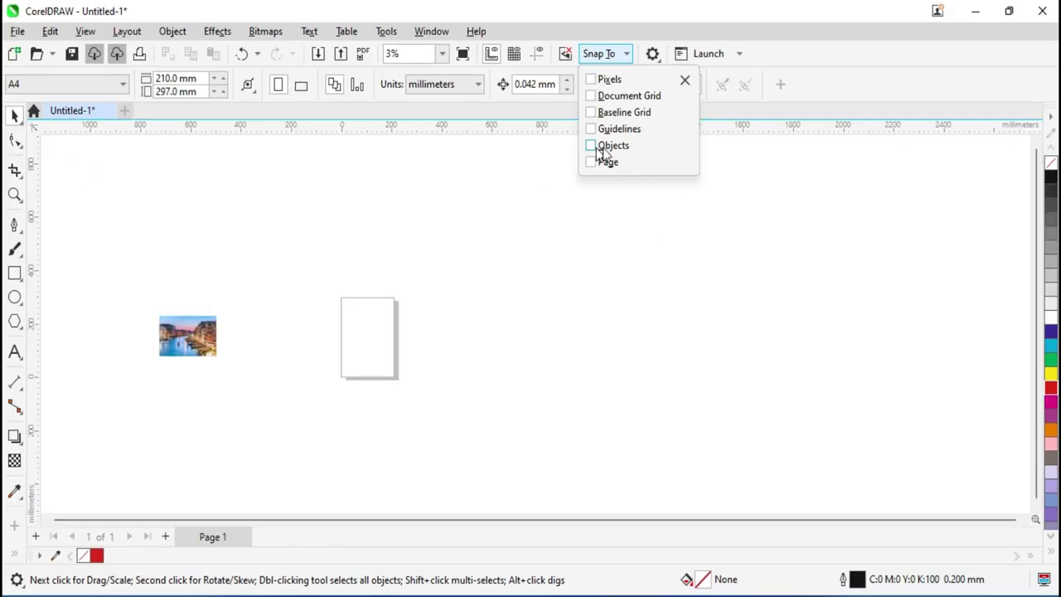
pyautogui.click(592, 81)
pyautogui.click(438, 244)
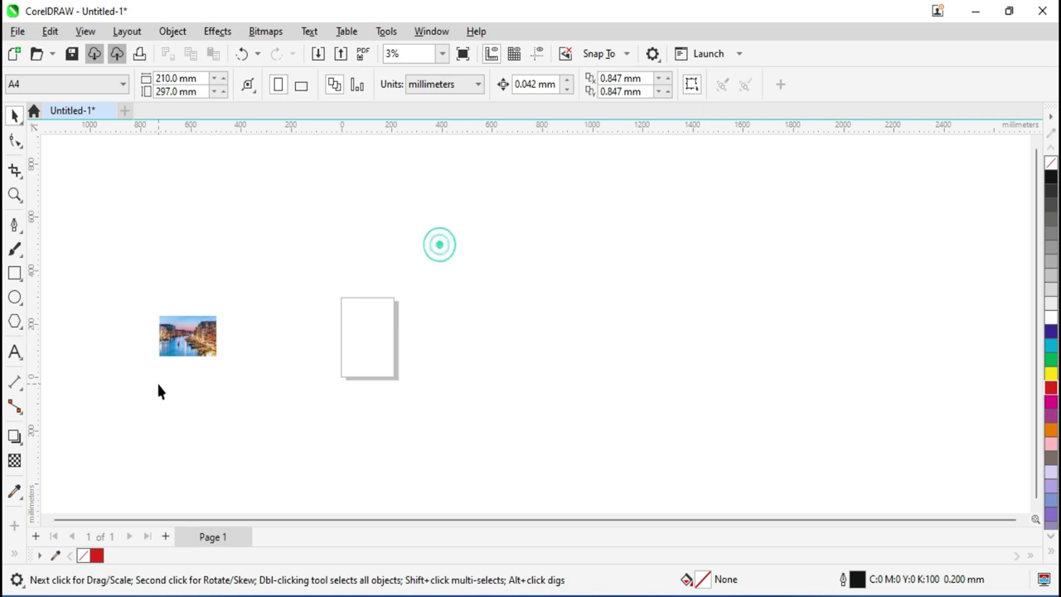
# - Duplicate the canal photo to its right and slide the copy against the original
pyautogui.scroll(3, 181, 340)
pyautogui.click(181, 340)
pyautogui.scroll(2, 295, 297)
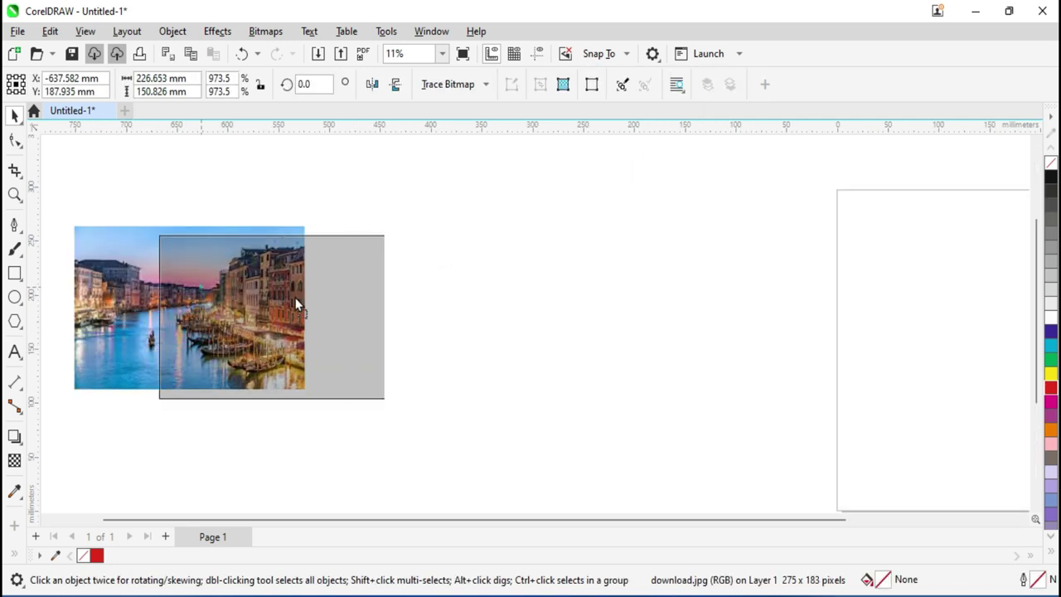
pyautogui.moveTo(311, 307); pyautogui.dragTo(750, 308)
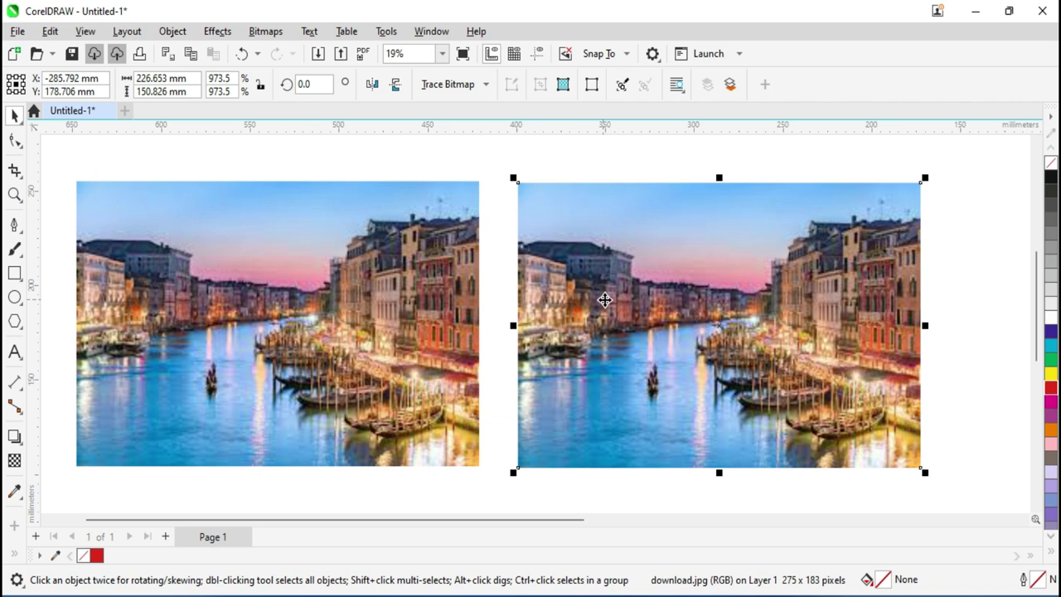
pyautogui.click(607, 53)
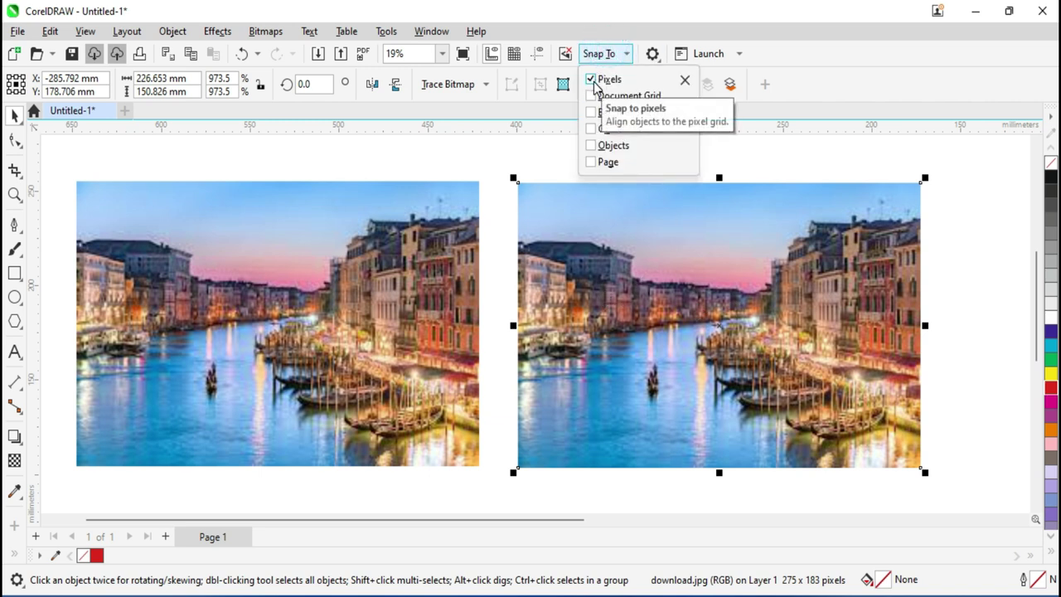
pyautogui.scroll(1, 567, 311)
pyautogui.scroll(2, 562, 319)
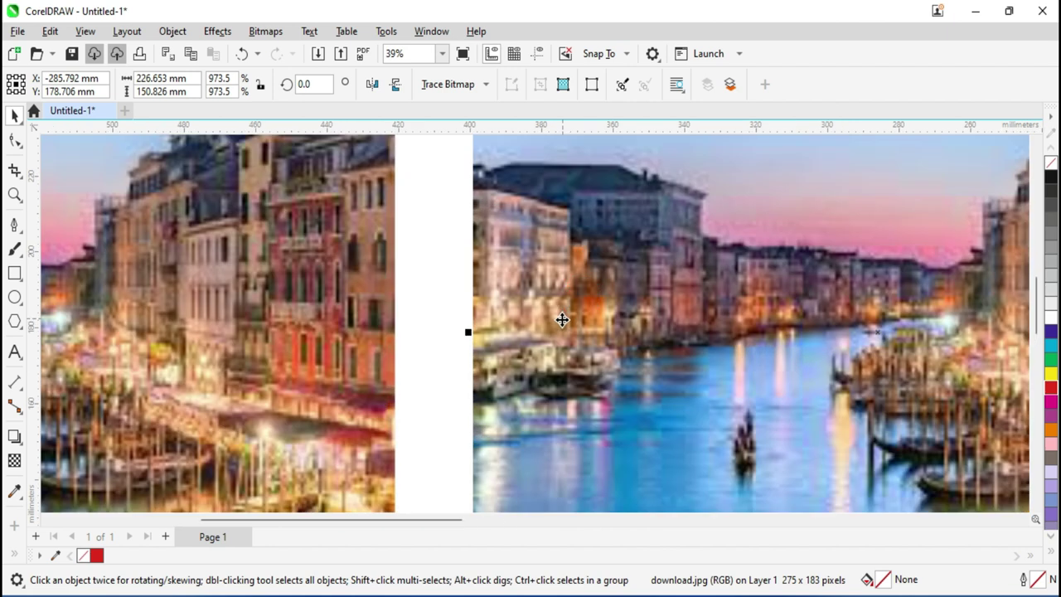
pyautogui.moveTo(650, 297); pyautogui.dragTo(579, 302)
# - Turn off Pixels snapping and slide the copy back to meet the original edge to edge
pyautogui.scroll(2, 391, 327)
pyautogui.scroll(1, 391, 340)
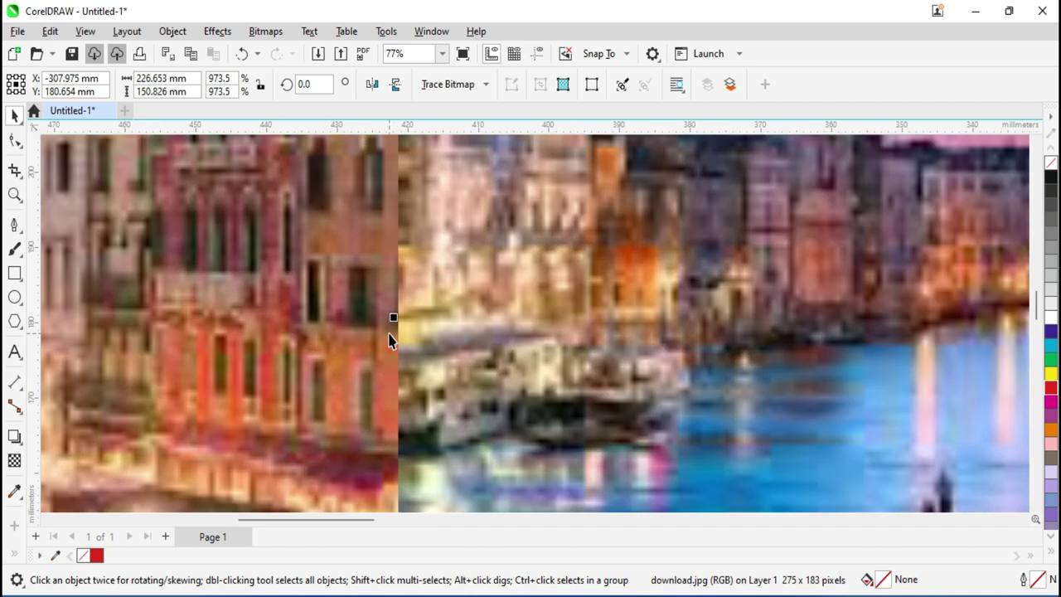
pyautogui.scroll(-3, 390, 340)
pyautogui.moveTo(535, 275); pyautogui.dragTo(643, 275)
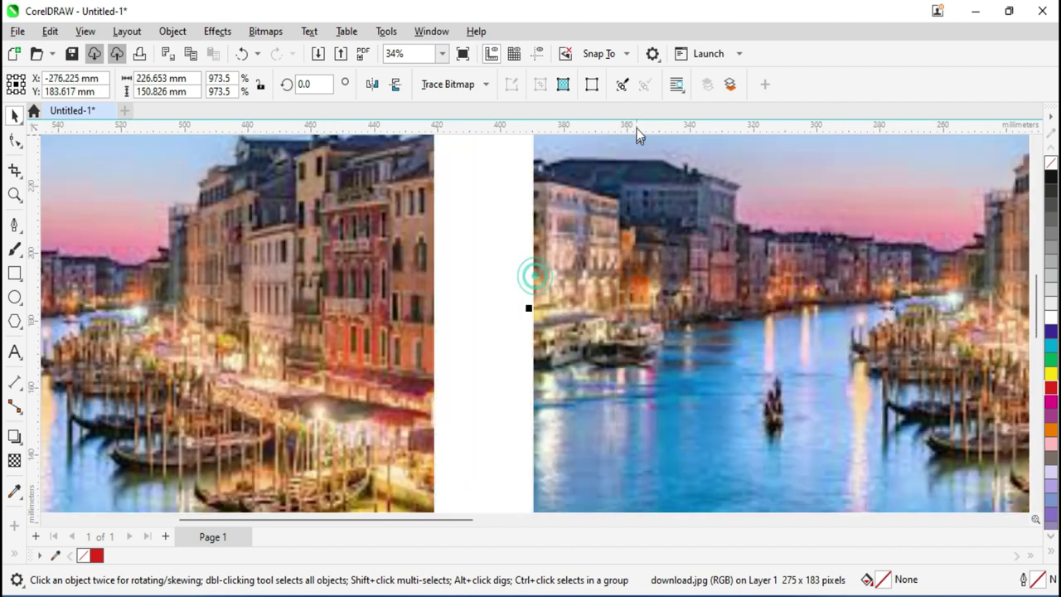
pyautogui.click(608, 56)
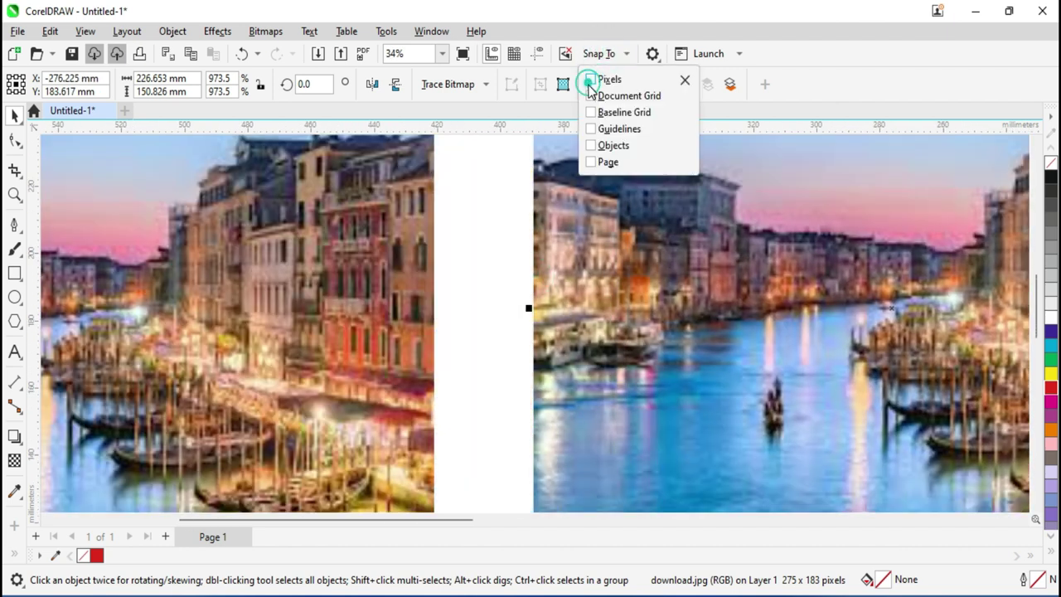
pyautogui.click(590, 84)
pyautogui.scroll(2, 634, 298)
pyautogui.moveTo(621, 237)
pyautogui.mouseDown()
pyautogui.moveTo(634, 298)
pyautogui.moveTo(536, 293)
pyautogui.mouseUp()
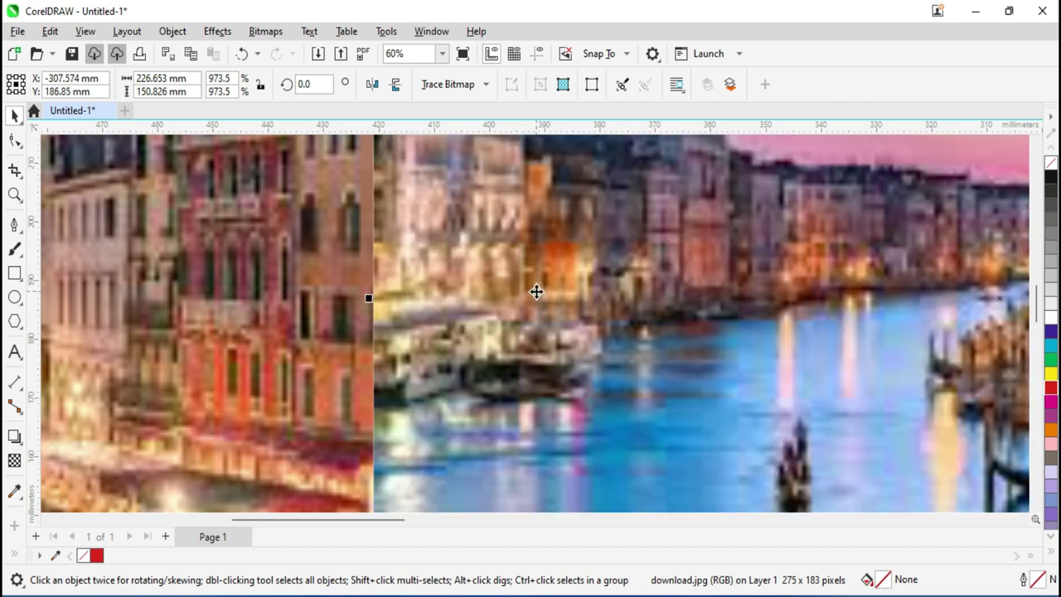
pyautogui.scroll(4, 387, 289)
pyautogui.scroll(3, 374, 285)
pyautogui.scroll(3, 372, 282)
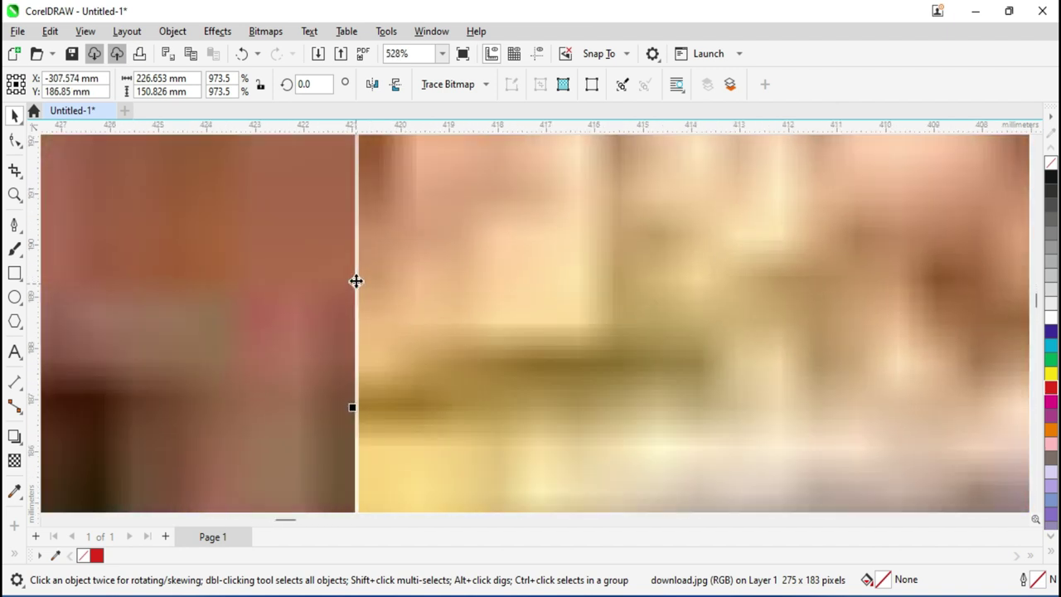
pyautogui.scroll(-6, 413, 322)
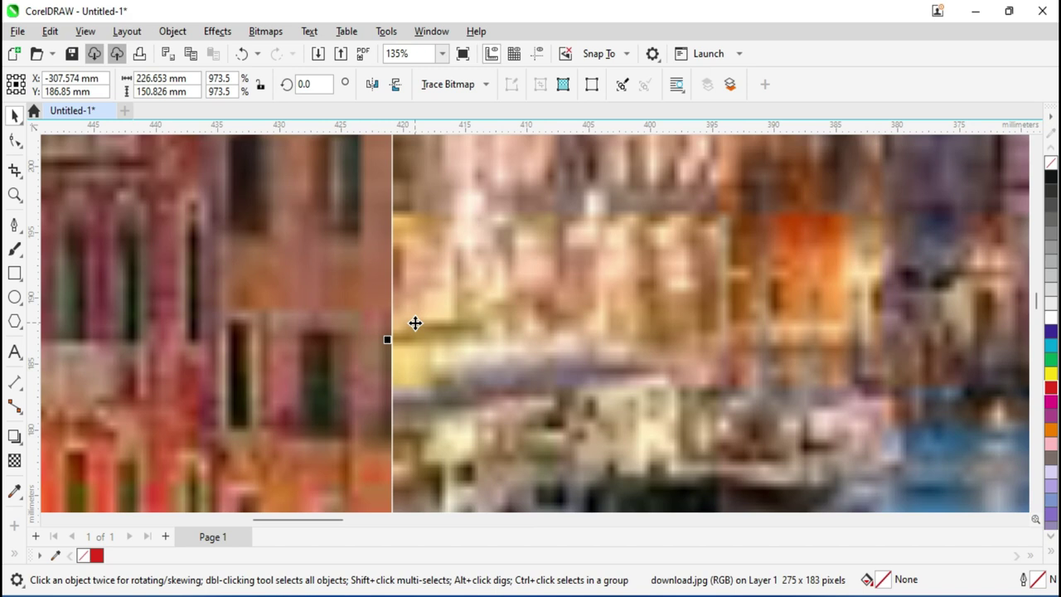
pyautogui.scroll(-3, 414, 323)
pyautogui.scroll(-2, 415, 324)
pyautogui.scroll(-2, 413, 324)
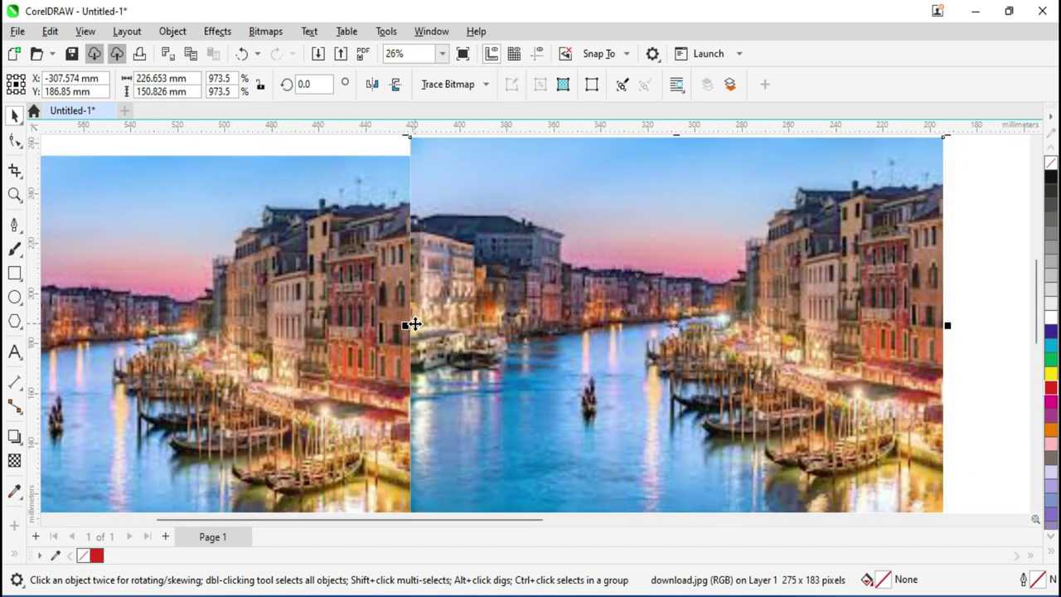
pyautogui.click(603, 53)
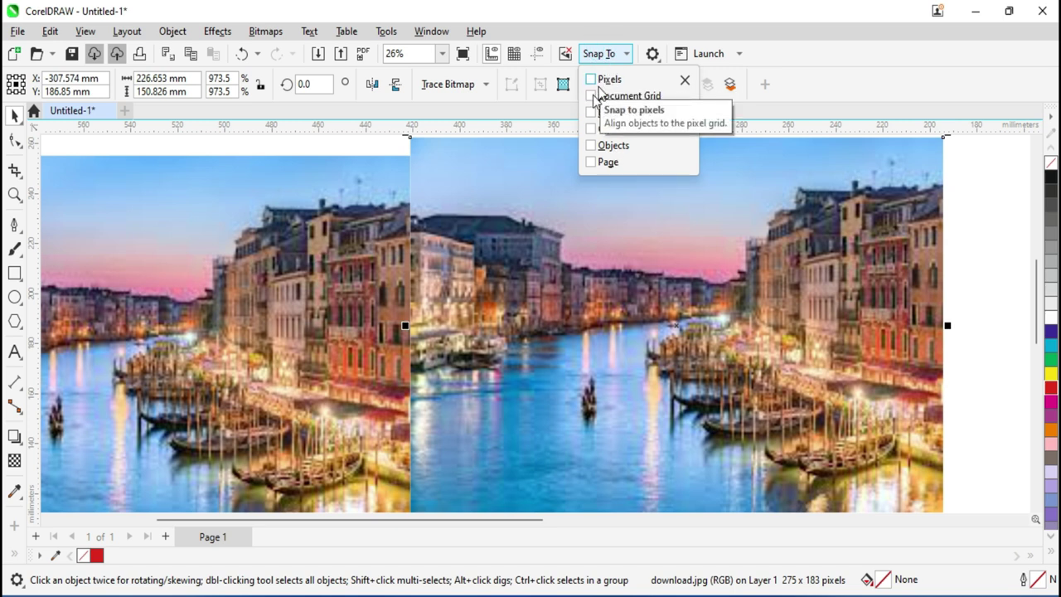
# - Switch the display from Pixels to Enhanced view and recheck the Snap To targets
pyautogui.click(85, 30)
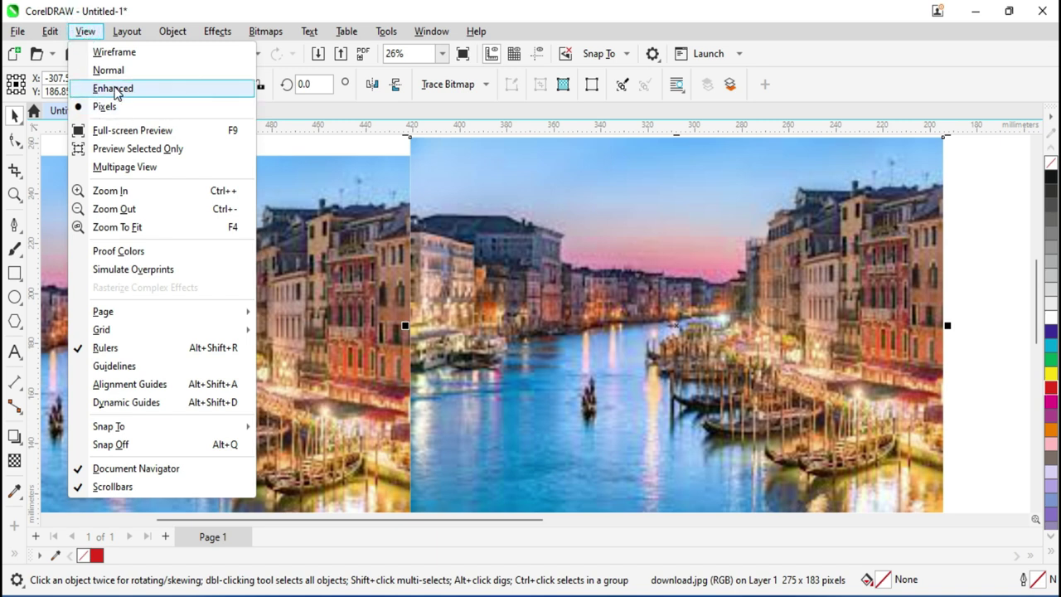
pyautogui.click(131, 89)
pyautogui.click(605, 55)
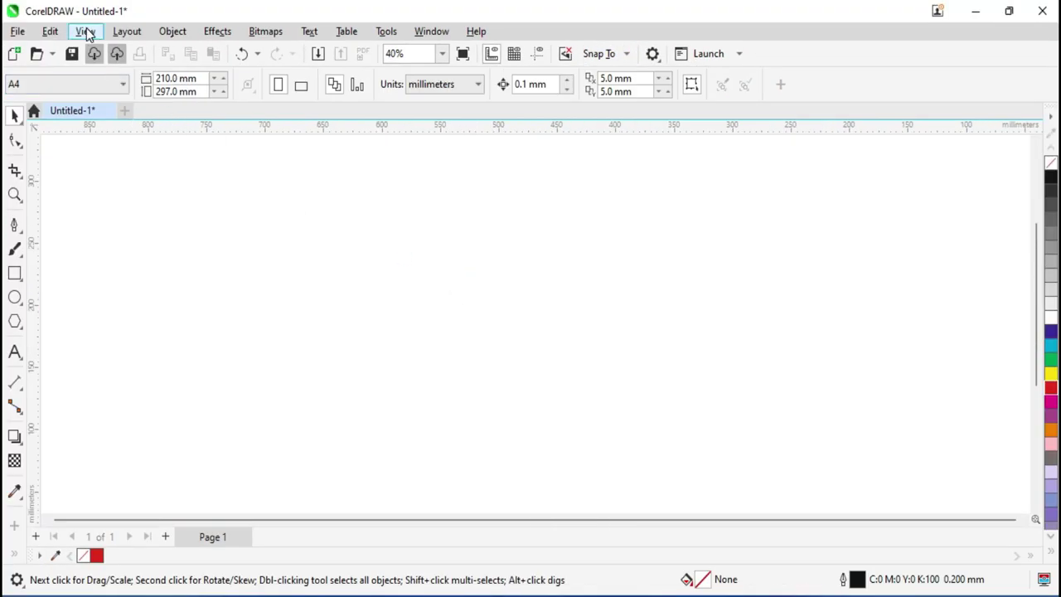
pyautogui.click(87, 33)
pyautogui.moveTo(101, 330)
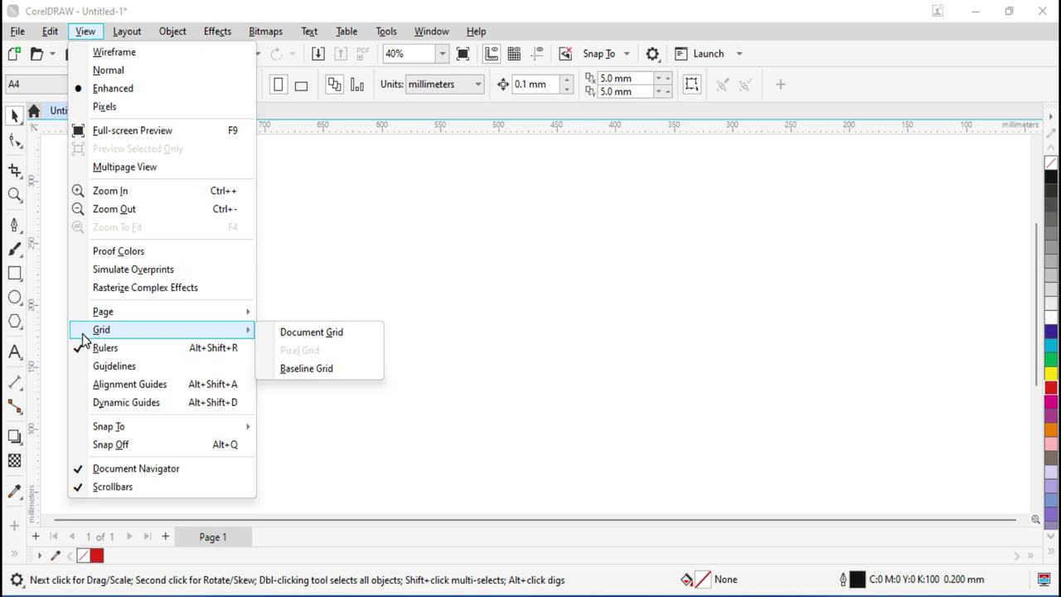
# - Turn on View > Grid > Document Grid and zoom in on the grid lines
pyautogui.click(332, 333)
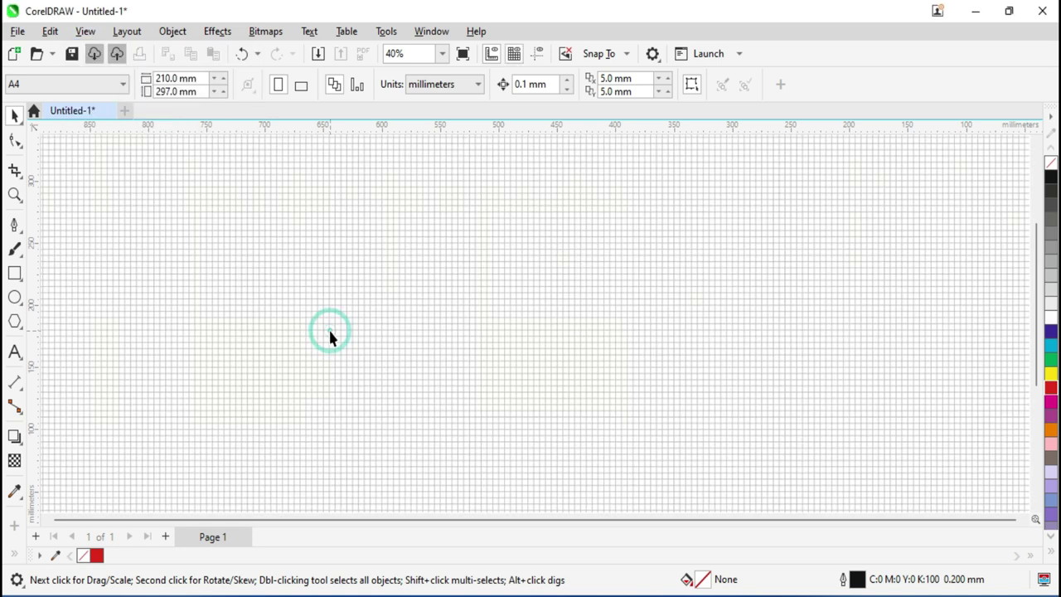
pyautogui.scroll(2, 387, 255)
pyautogui.scroll(2, 386, 256)
pyautogui.scroll(1, 386, 255)
pyautogui.scroll(2, 386, 255)
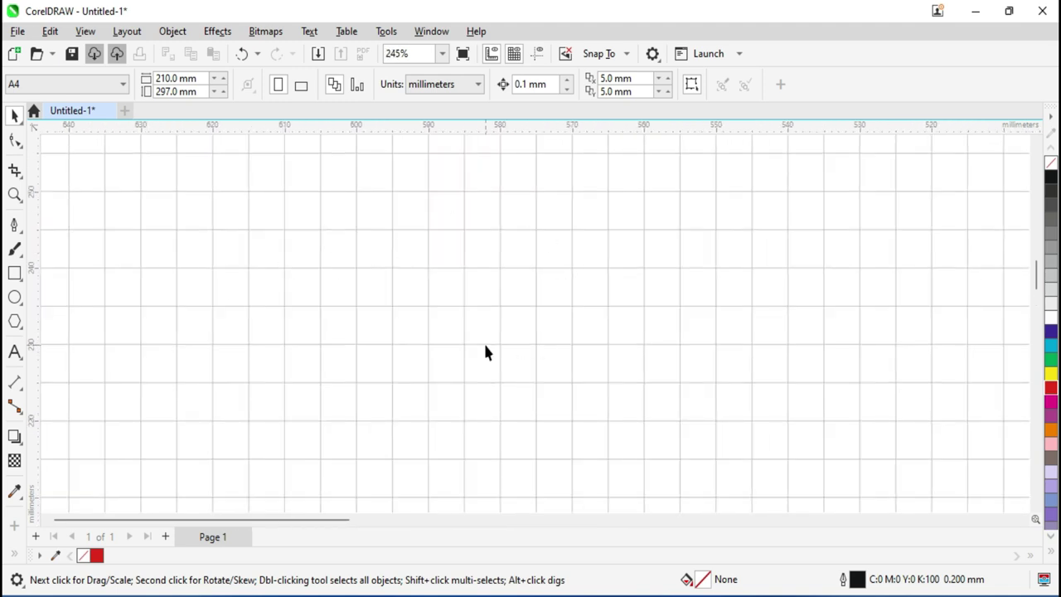
pyautogui.scroll(-1, 479, 344)
pyautogui.press('F7')
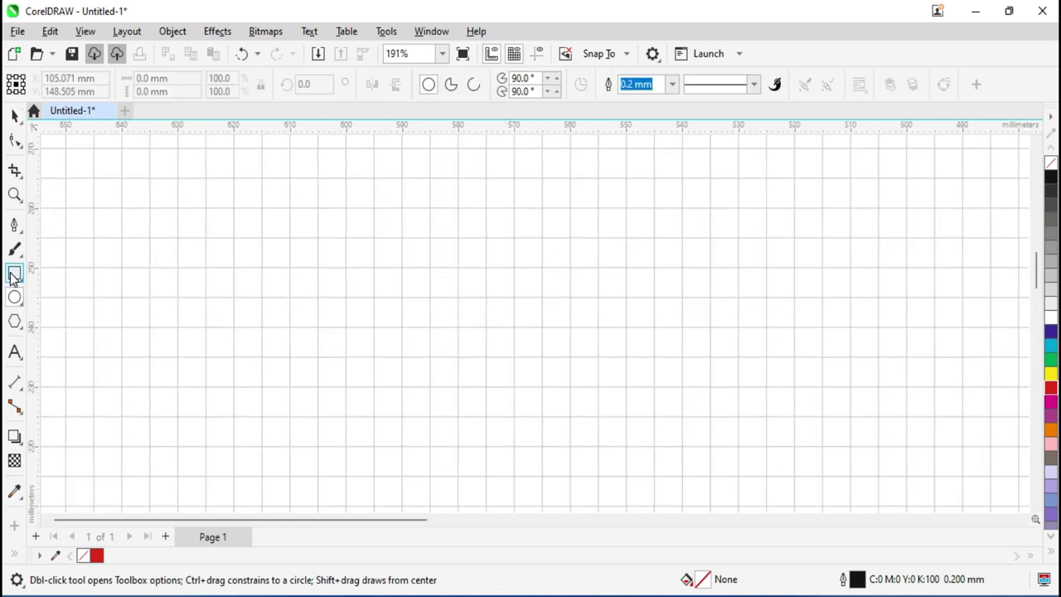
# - Draw a 20 × 20 mm square snapped to the document grid
pyautogui.click(15, 276)
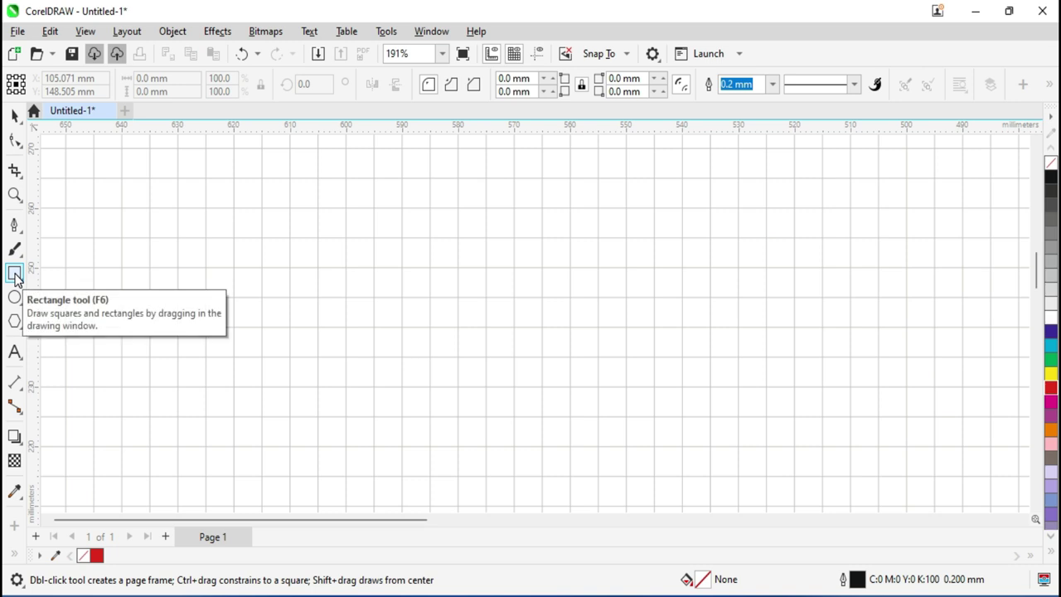
pyautogui.scroll(1, 391, 283)
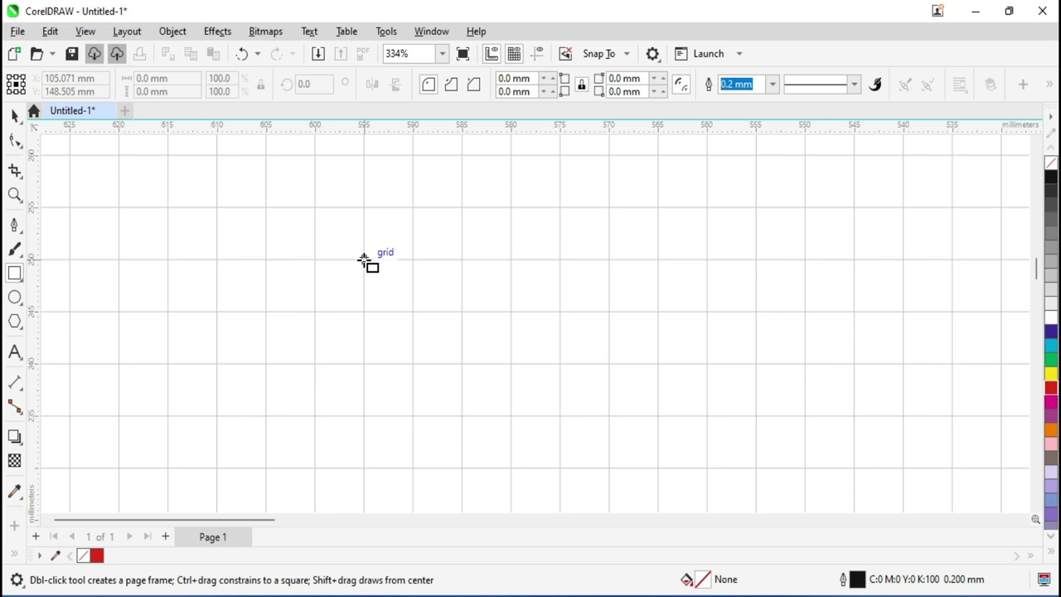
pyautogui.moveTo(364, 260); pyautogui.dragTo(561, 467)
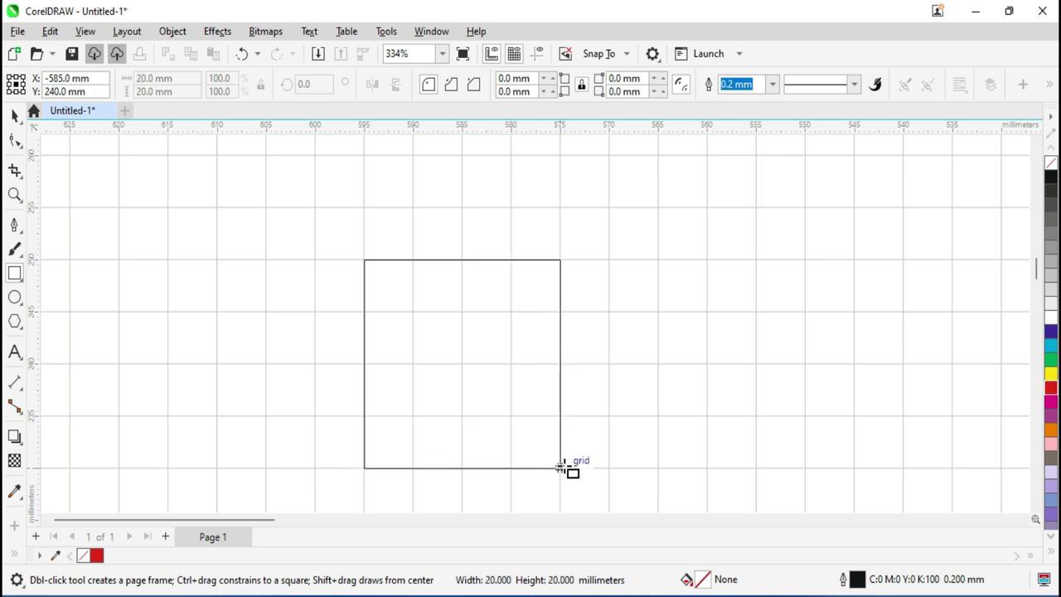
pyautogui.moveTo(561, 467)
pyautogui.mouseDown()
pyautogui.moveTo(473, 354)
pyautogui.moveTo(462, 364)
pyautogui.moveTo(505, 391)
pyautogui.moveTo(560, 469)
pyautogui.mouseUp()
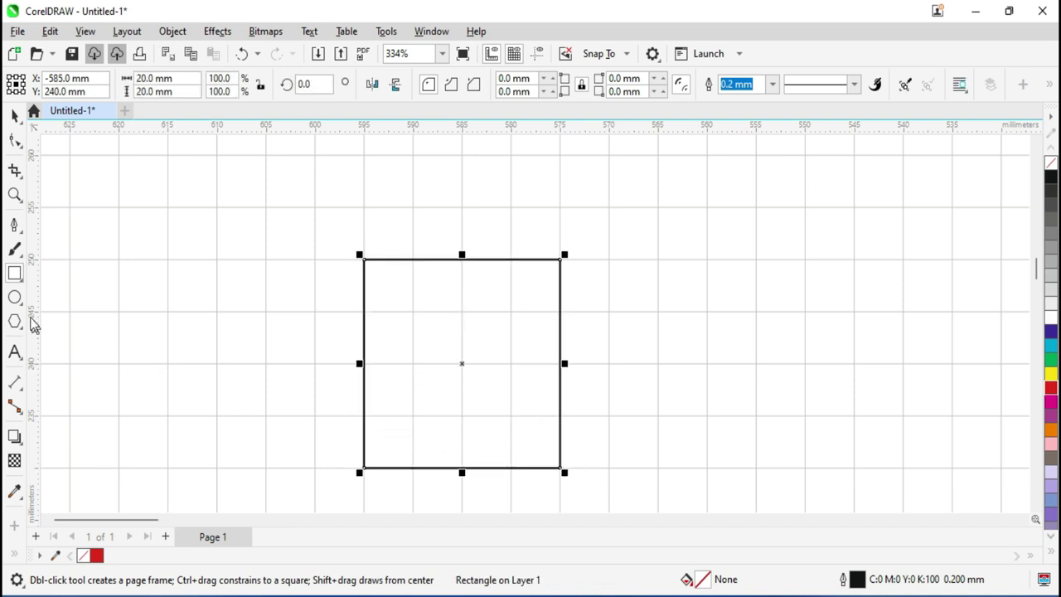
# - Draw a 20 mm circle to the right of the square, then deselect it
pyautogui.click(14, 296)
pyautogui.moveTo(611, 262)
pyautogui.mouseDown()
pyautogui.moveTo(769, 421)
pyautogui.moveTo(750, 392)
pyautogui.moveTo(751, 422)
pyautogui.moveTo(805, 467)
pyautogui.mouseUp()
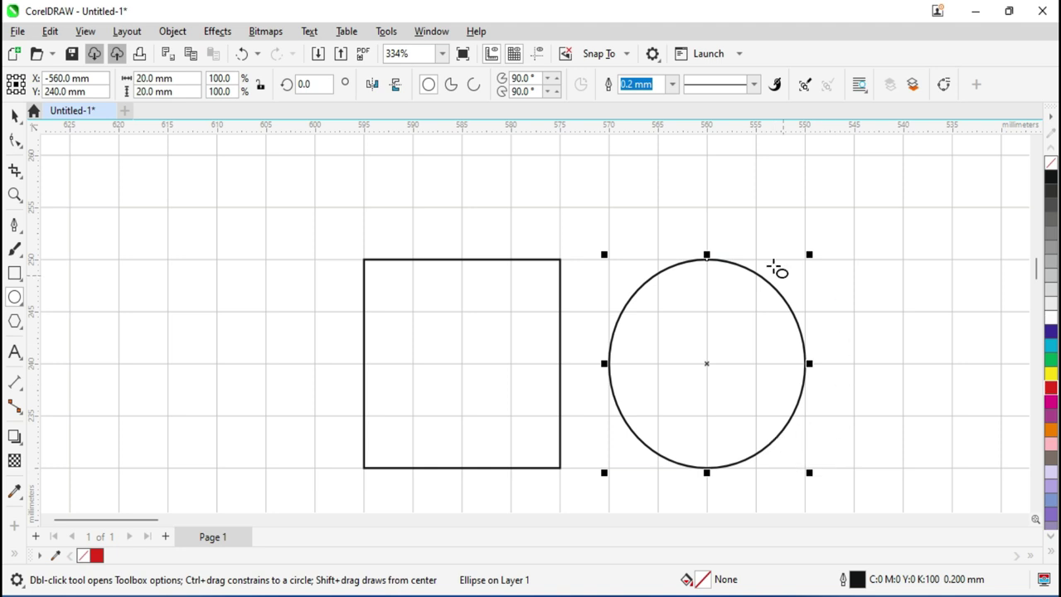
pyautogui.scroll(1, 829, 407)
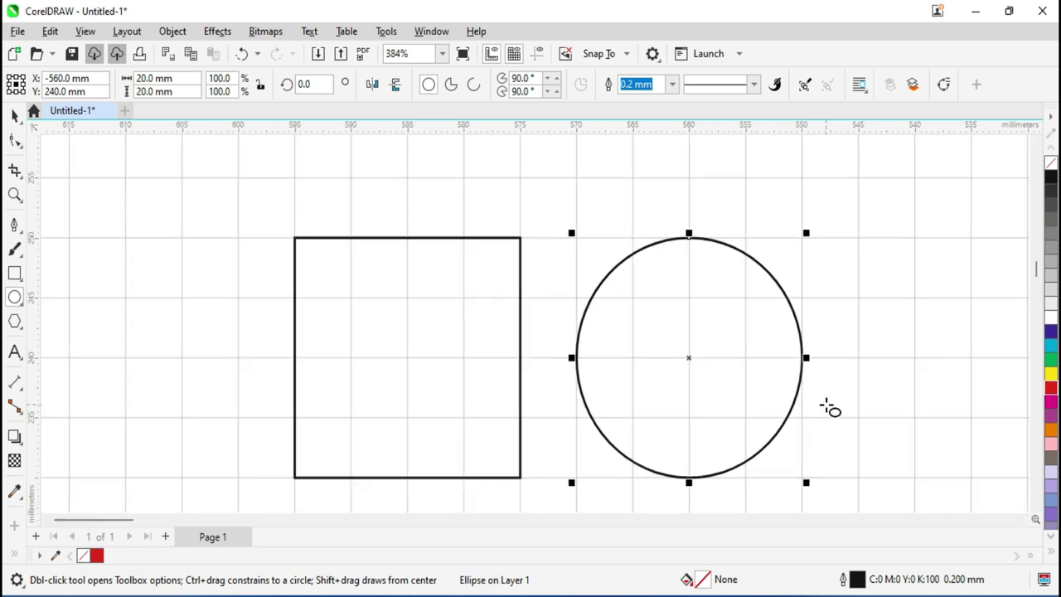
pyautogui.scroll(1, 829, 407)
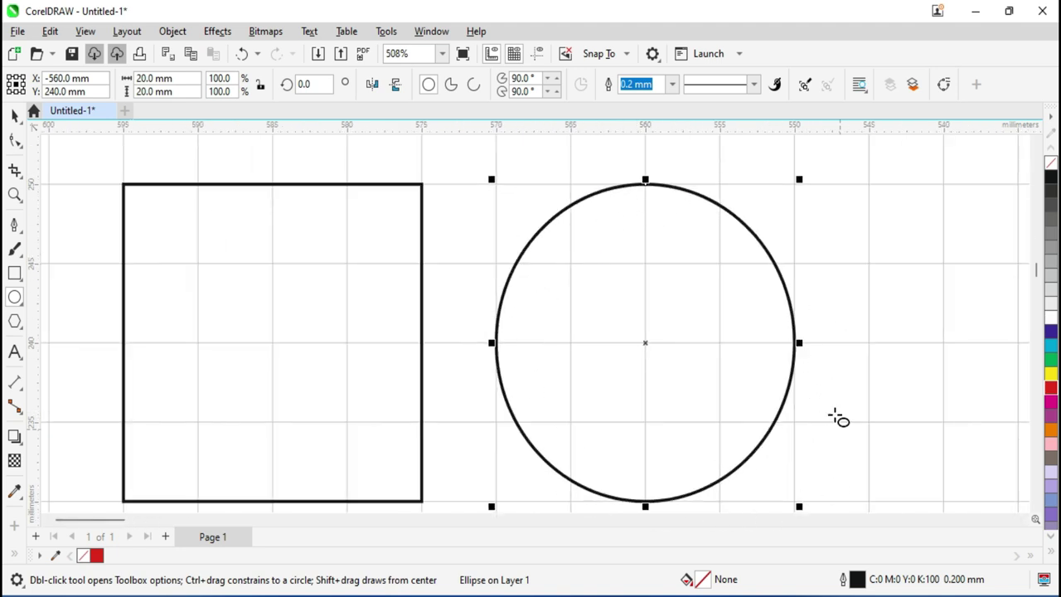
pyautogui.scroll(-1, 781, 343)
pyautogui.scroll(-1, 779, 348)
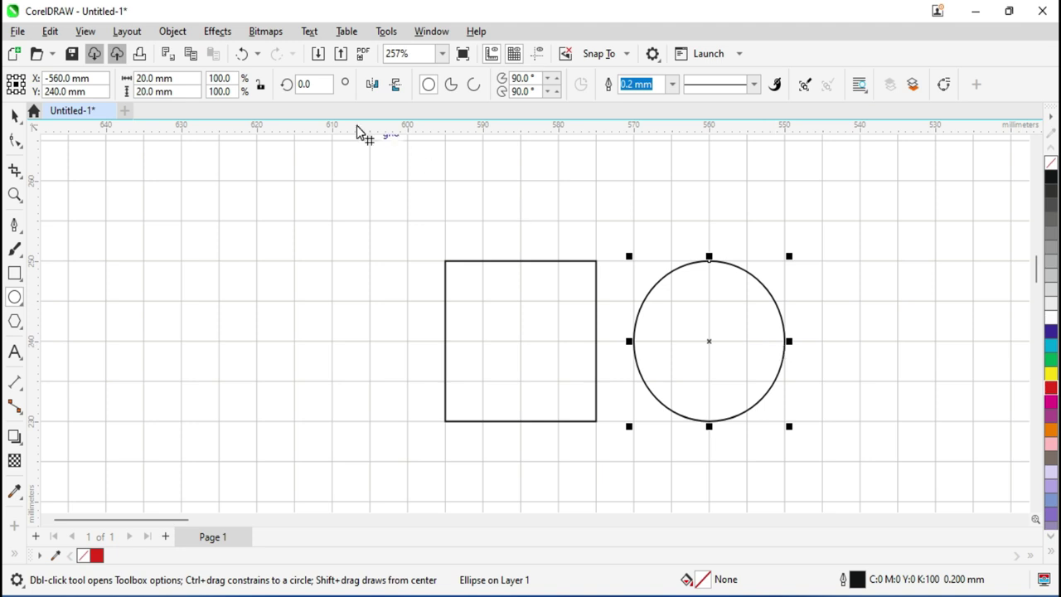
pyautogui.click(407, 258)
# - Hide the document grid and show the baseline grid via View > Grid
pyautogui.click(86, 31)
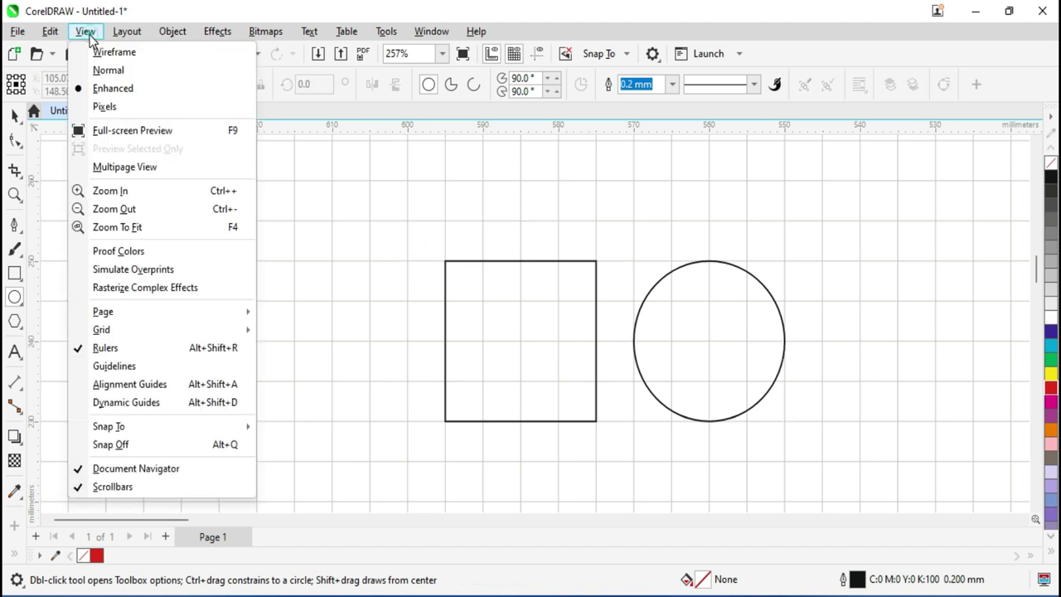
pyautogui.moveTo(101, 329)
pyautogui.click(335, 334)
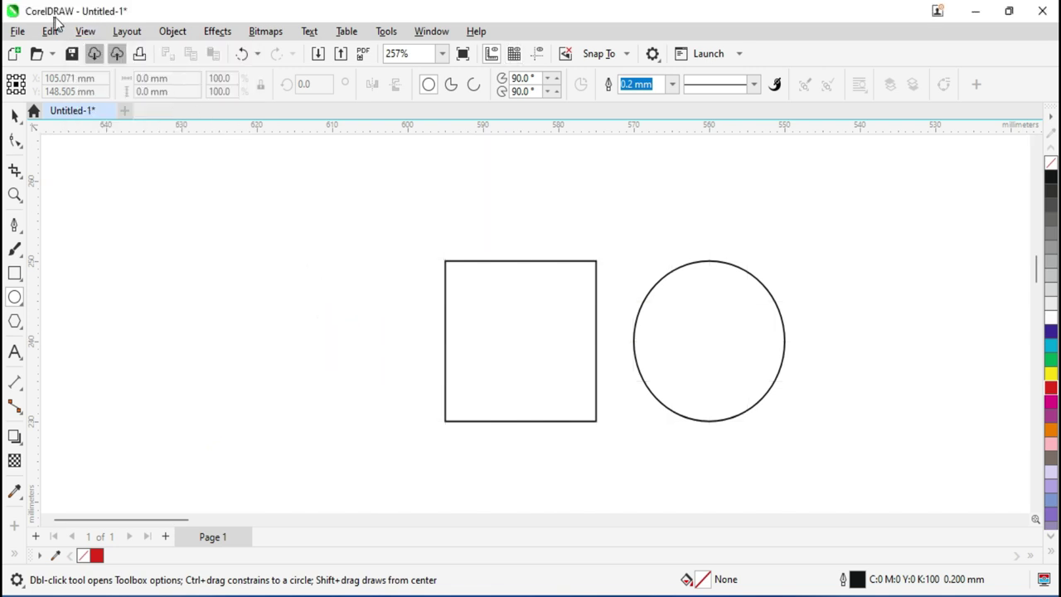
pyautogui.click(85, 31)
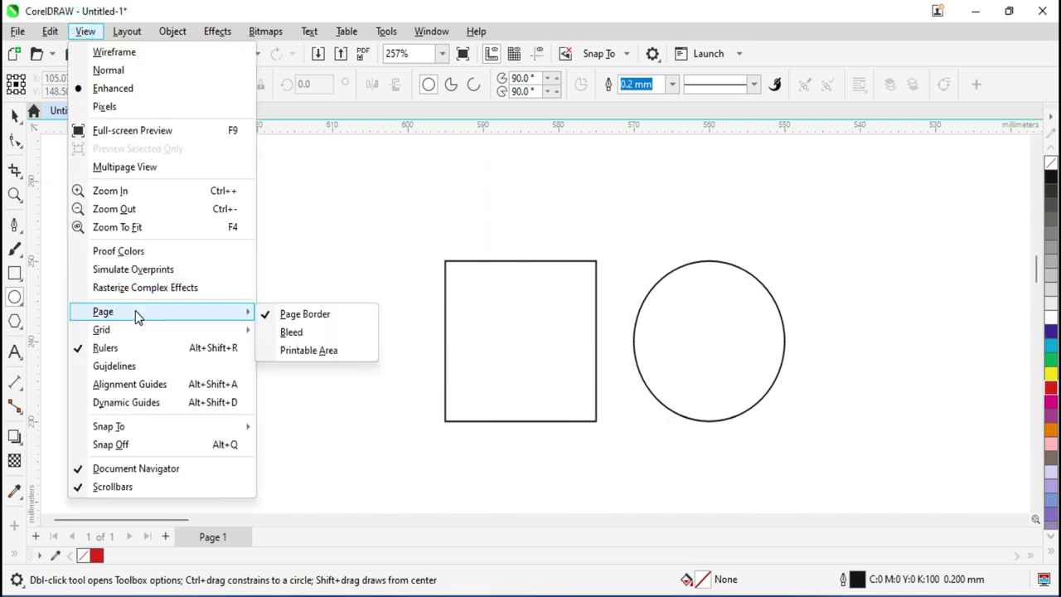
pyautogui.moveTo(158, 329)
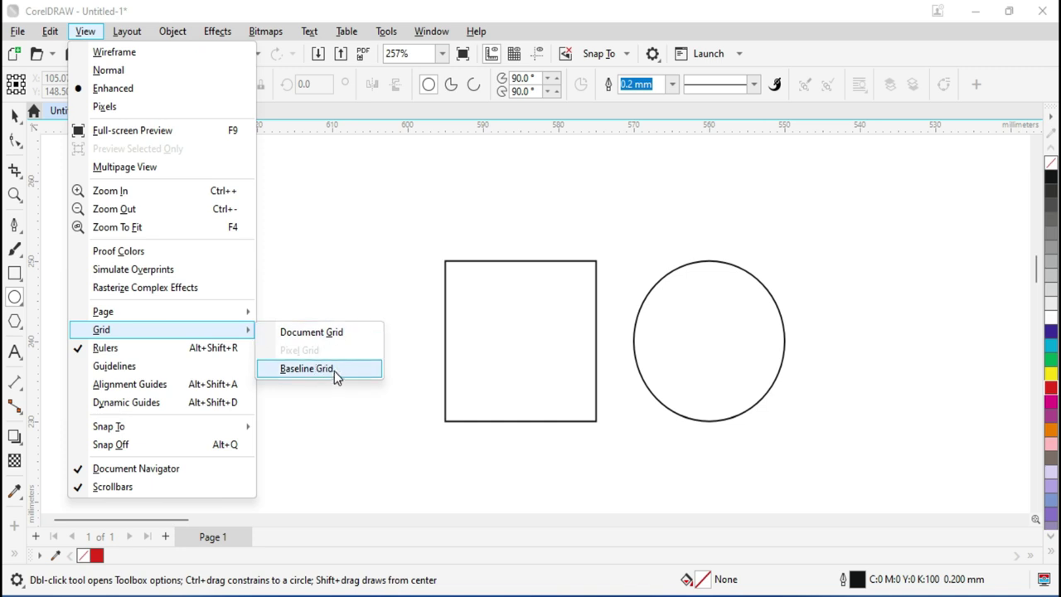
pyautogui.click(334, 372)
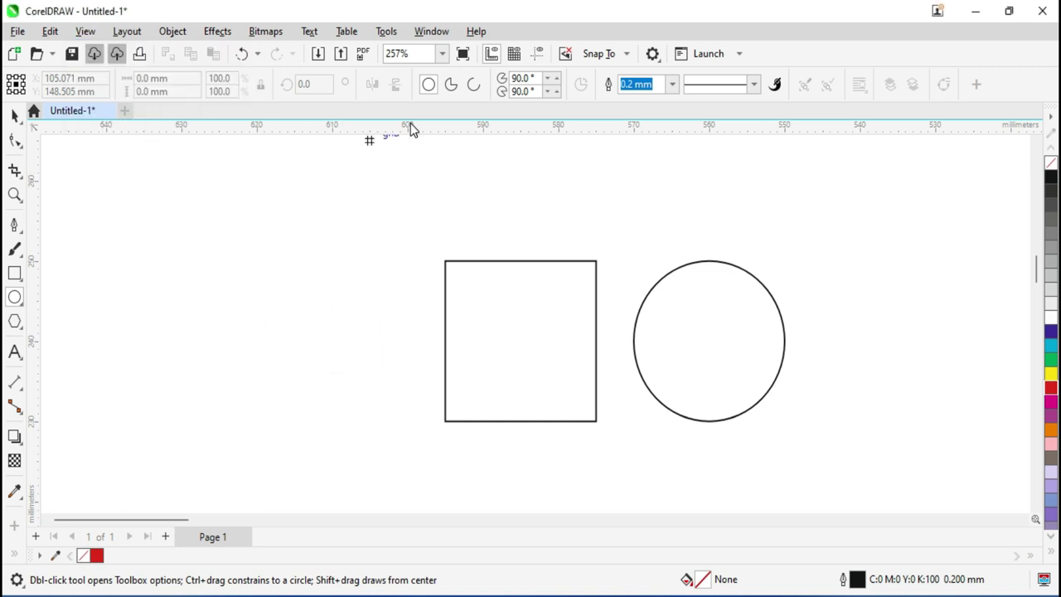
# - In Snap To, turn off Document Grid and turn on Baseline Grid
pyautogui.click(605, 55)
pyautogui.click(590, 95)
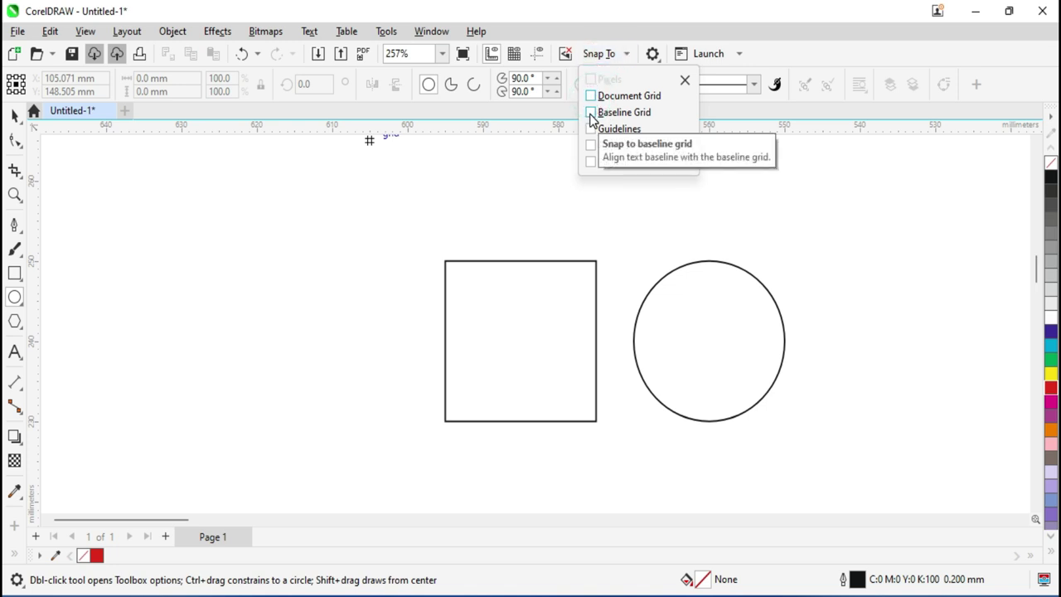
pyautogui.click(590, 111)
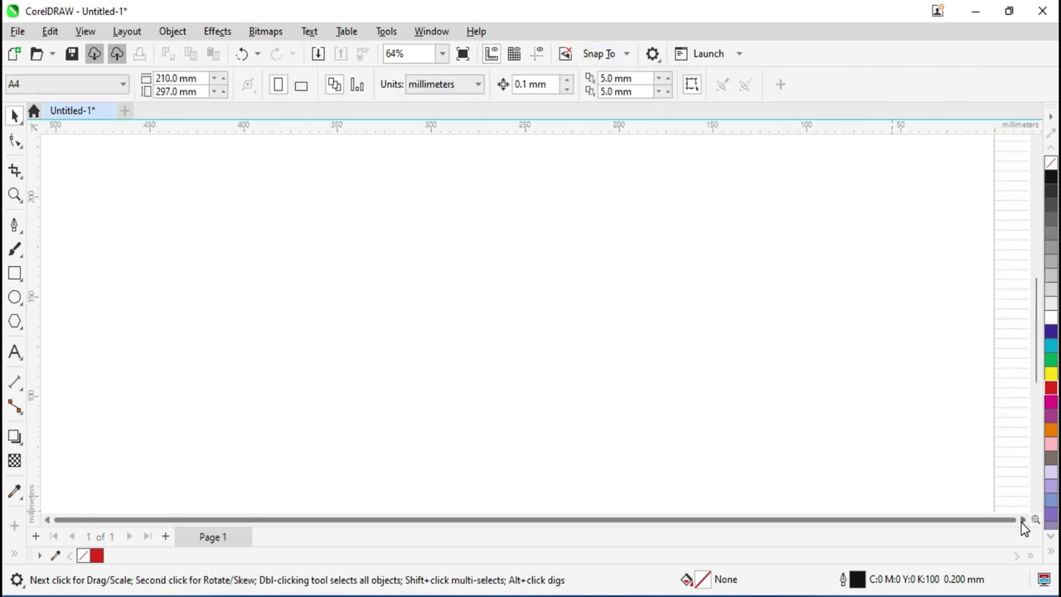
# - Draw a circle and a roughly 26 × 29.6 mm rectangle beside it on the baseline grid
pyautogui.hscroll(3, 1021, 519)
pyautogui.scroll(2, 630, 393)
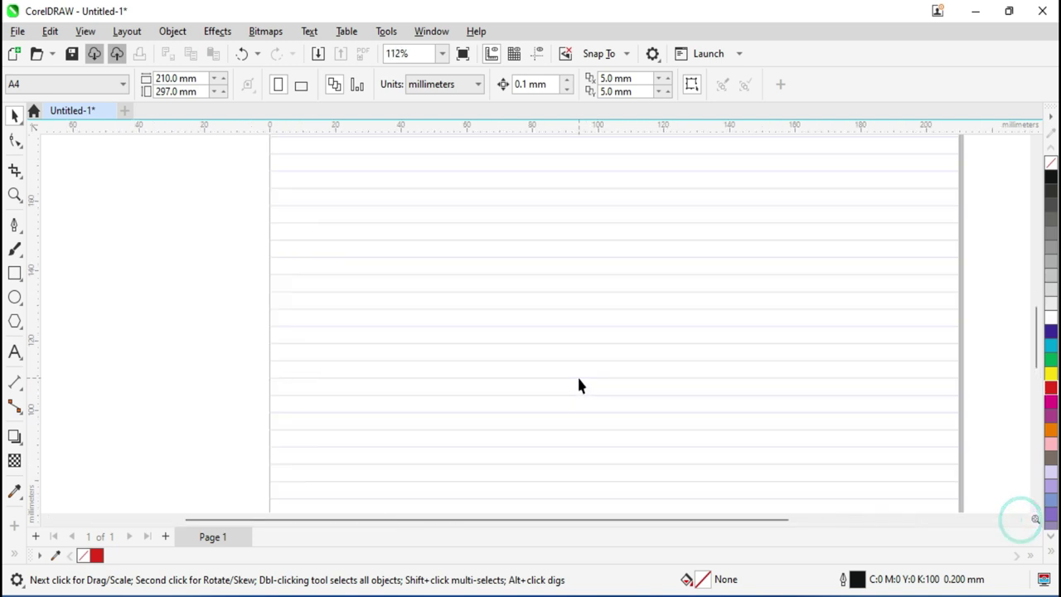
pyautogui.scroll(2, 577, 375)
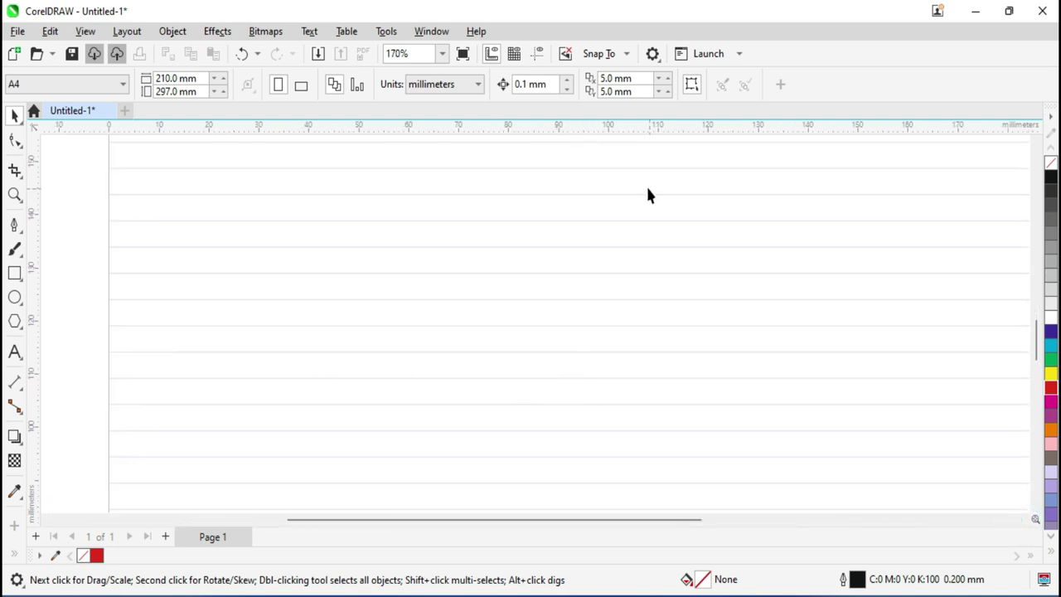
pyautogui.click(14, 297)
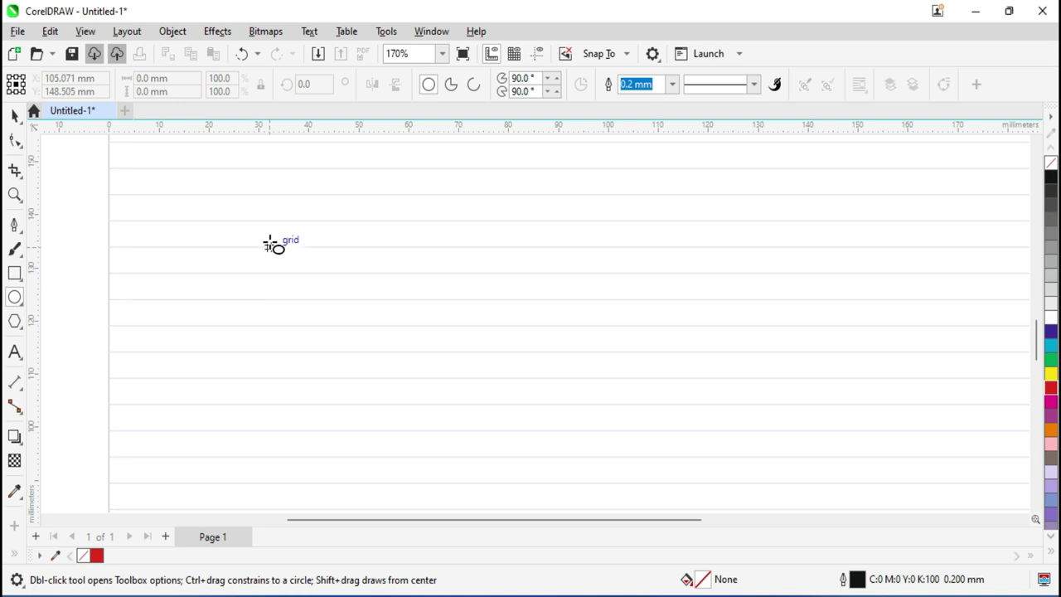
pyautogui.moveTo(270, 245); pyautogui.dragTo(444, 421)
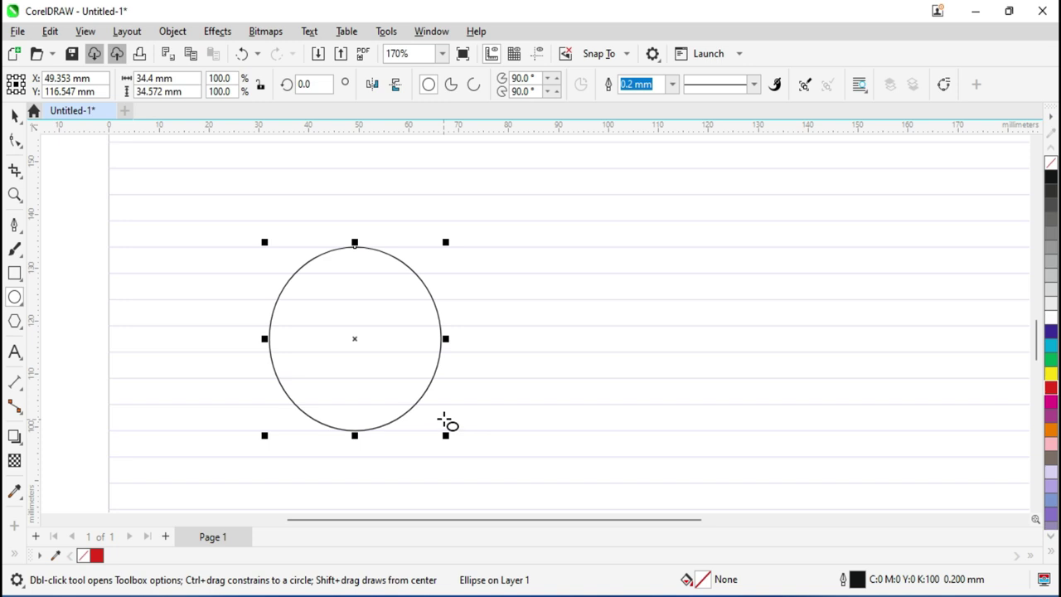
pyautogui.click(15, 273)
pyautogui.moveTo(527, 247)
pyautogui.mouseDown()
pyautogui.moveTo(632, 327)
pyautogui.moveTo(658, 405)
pyautogui.mouseUp()
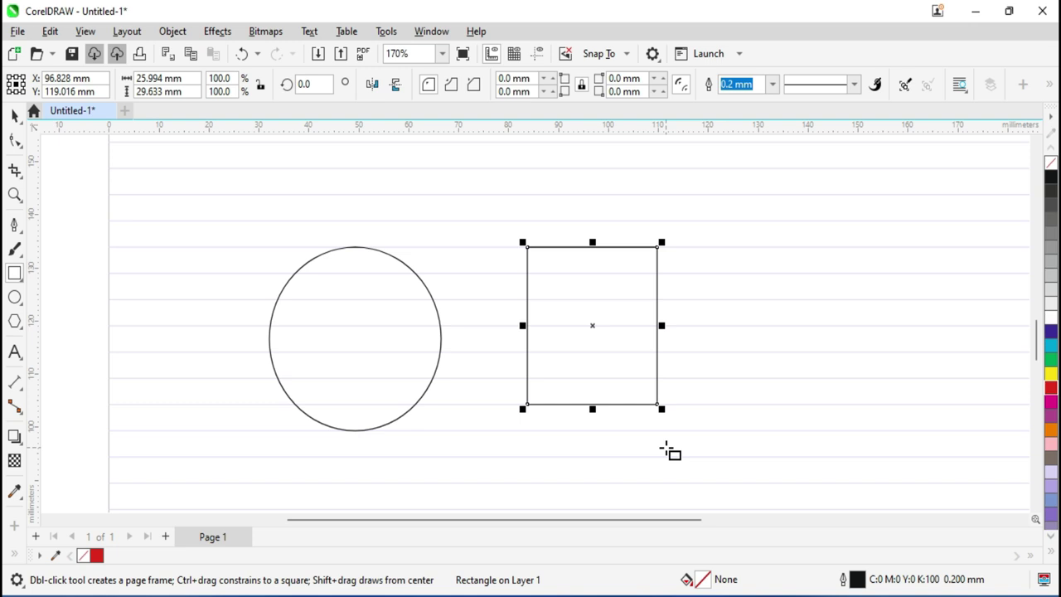
# - Turn off baseline grid snapping and display, and enable guideline snapping and display
pyautogui.click(600, 53)
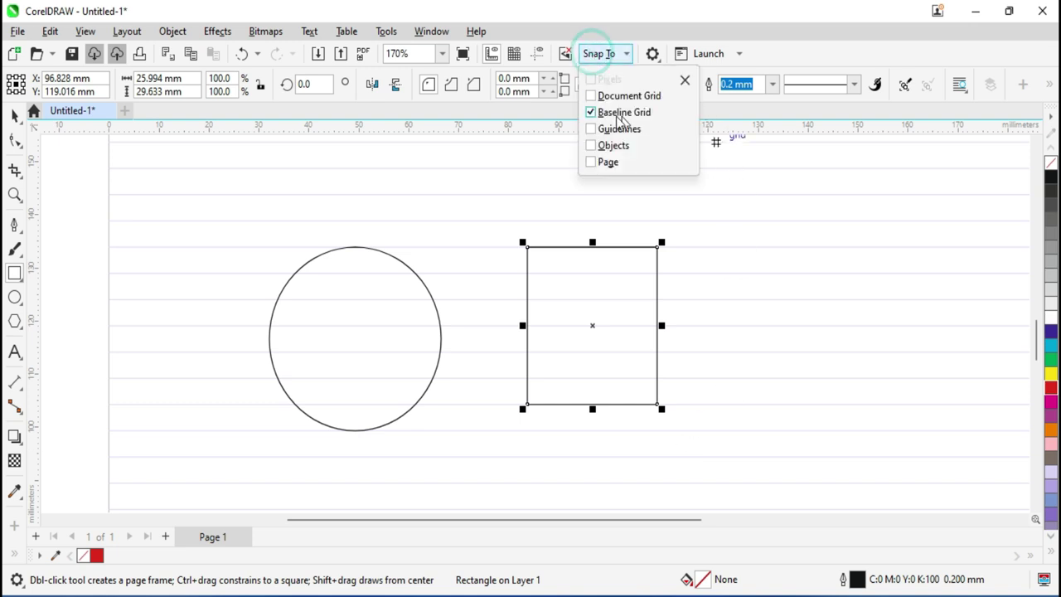
pyautogui.click(591, 113)
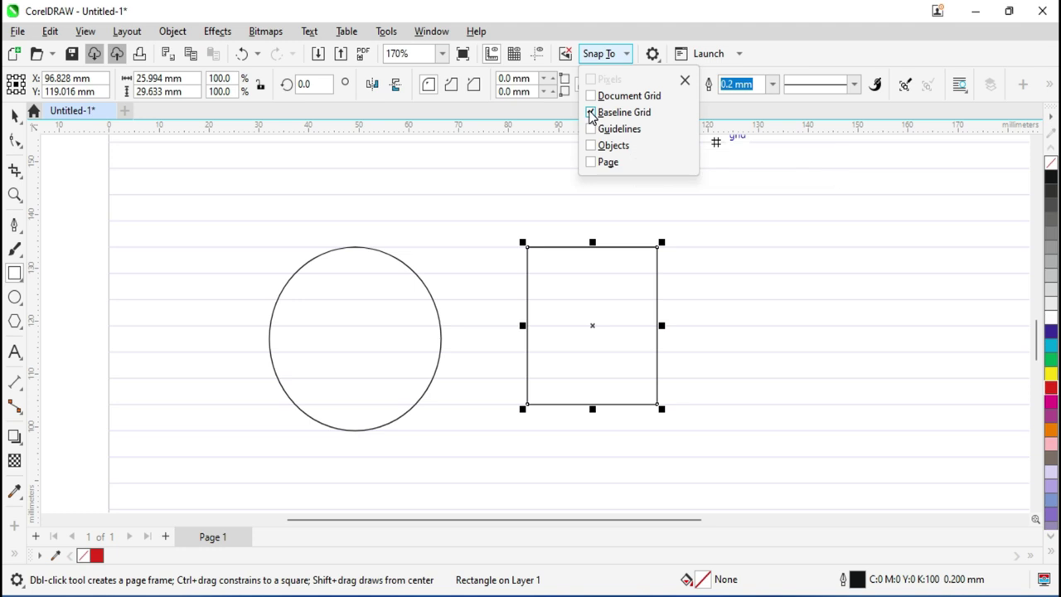
pyautogui.click(590, 112)
pyautogui.click(85, 33)
pyautogui.moveTo(101, 329)
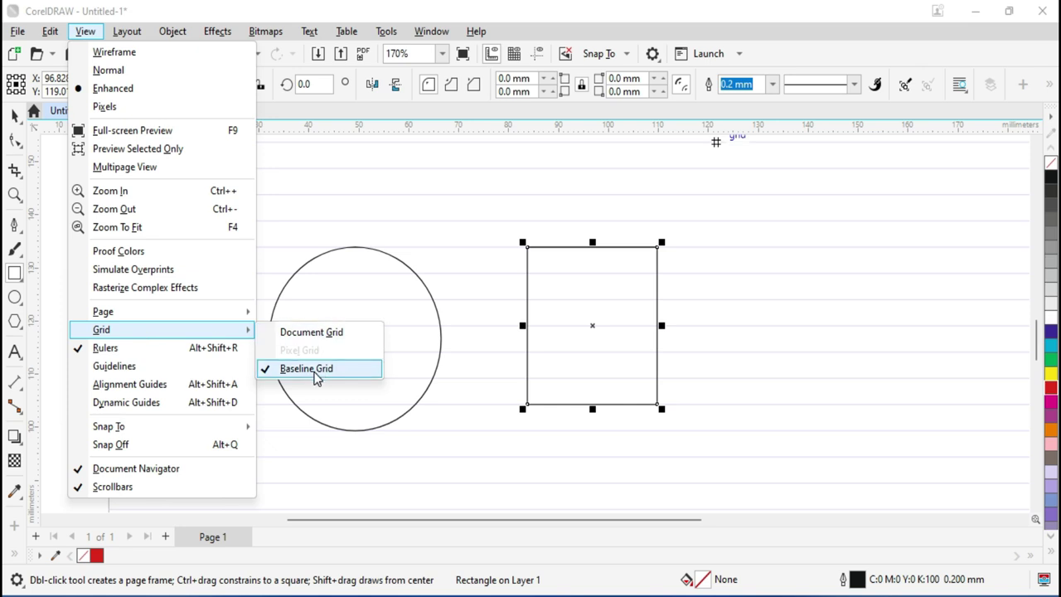
pyautogui.click(306, 369)
pyautogui.click(600, 53)
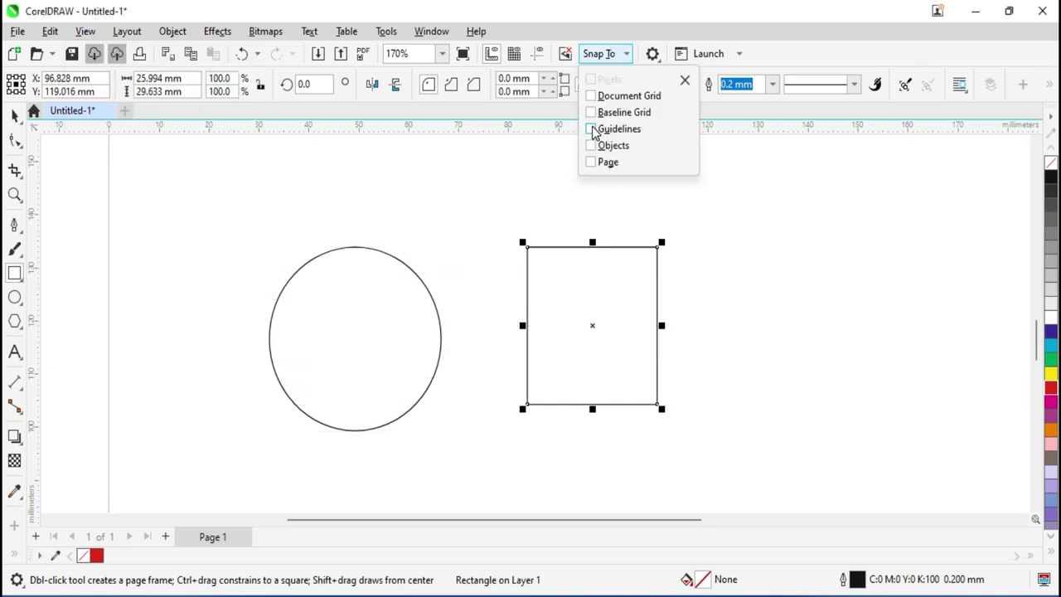
pyautogui.click(591, 129)
pyautogui.click(86, 31)
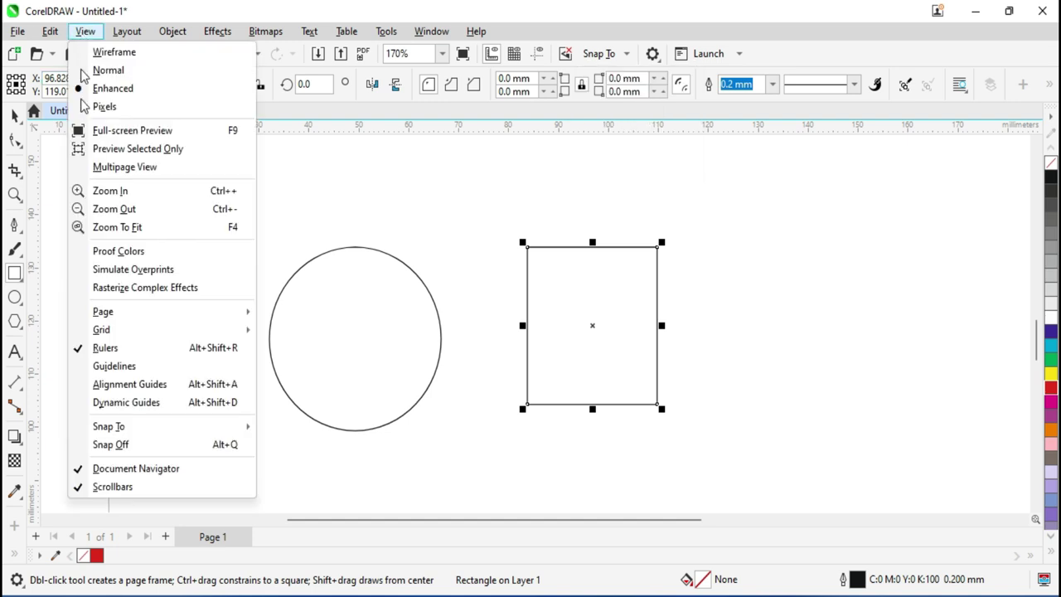
pyautogui.click(118, 369)
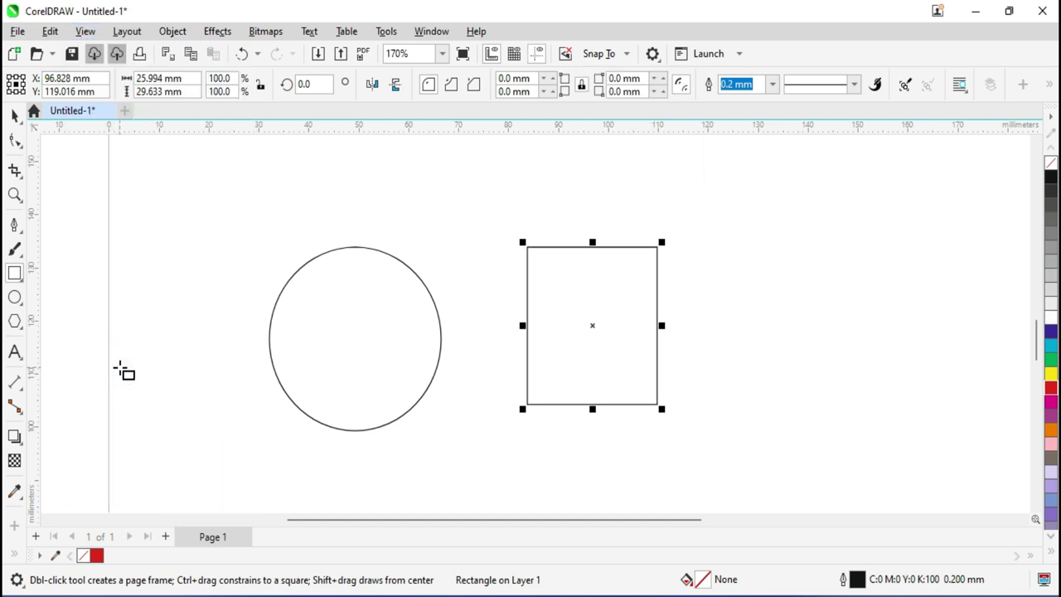
# - Add a horizontal guideline across the page and delete the circle and rectangle
pyautogui.click(15, 117)
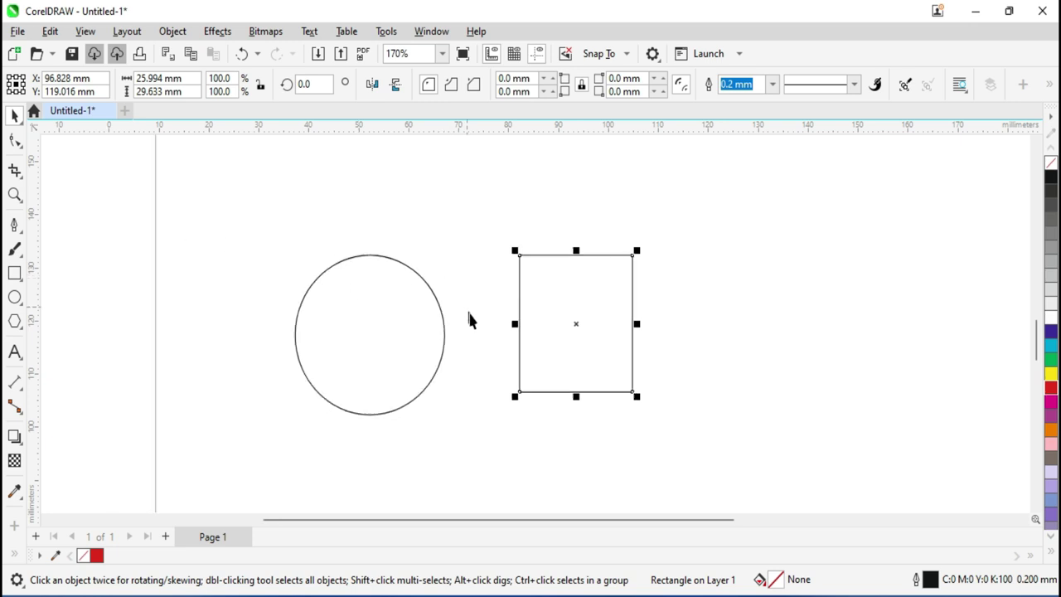
pyautogui.scroll(-2, 468, 319)
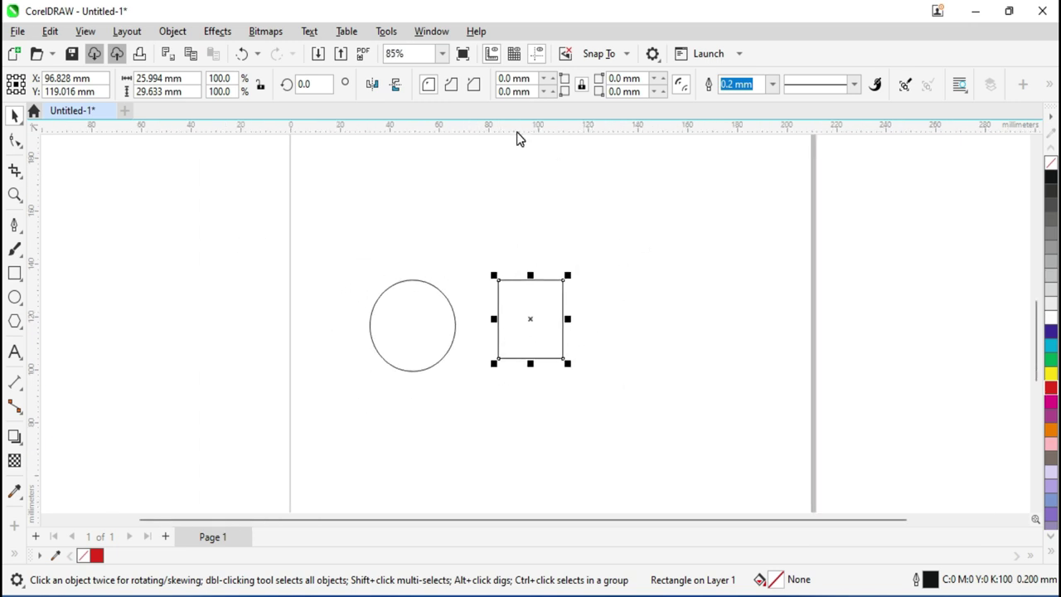
pyautogui.moveTo(516, 133); pyautogui.dragTo(523, 221)
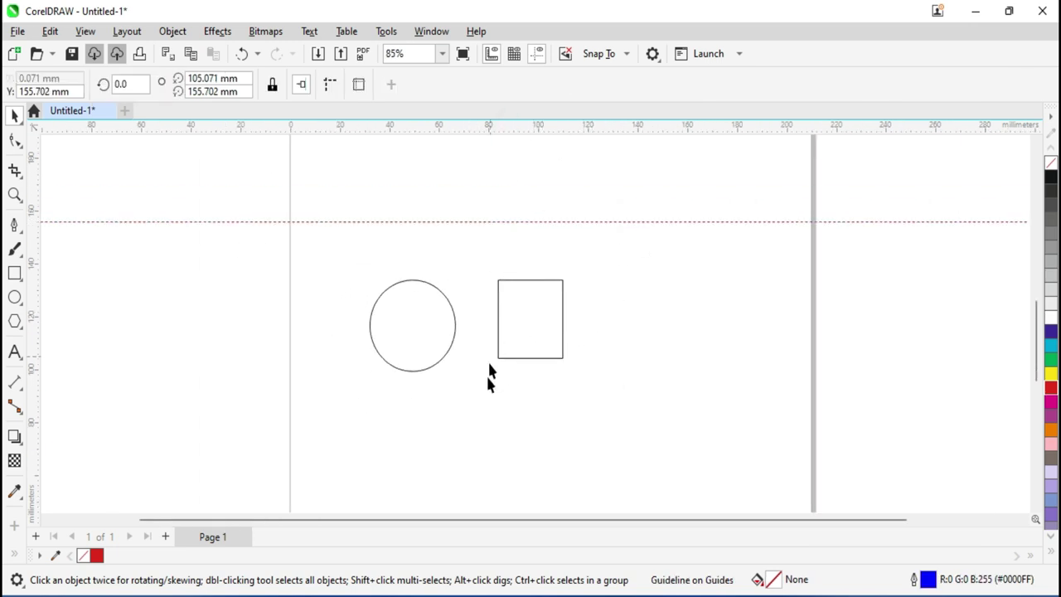
pyautogui.moveTo(624, 436); pyautogui.dragTo(317, 271)
pyautogui.press('Delete')
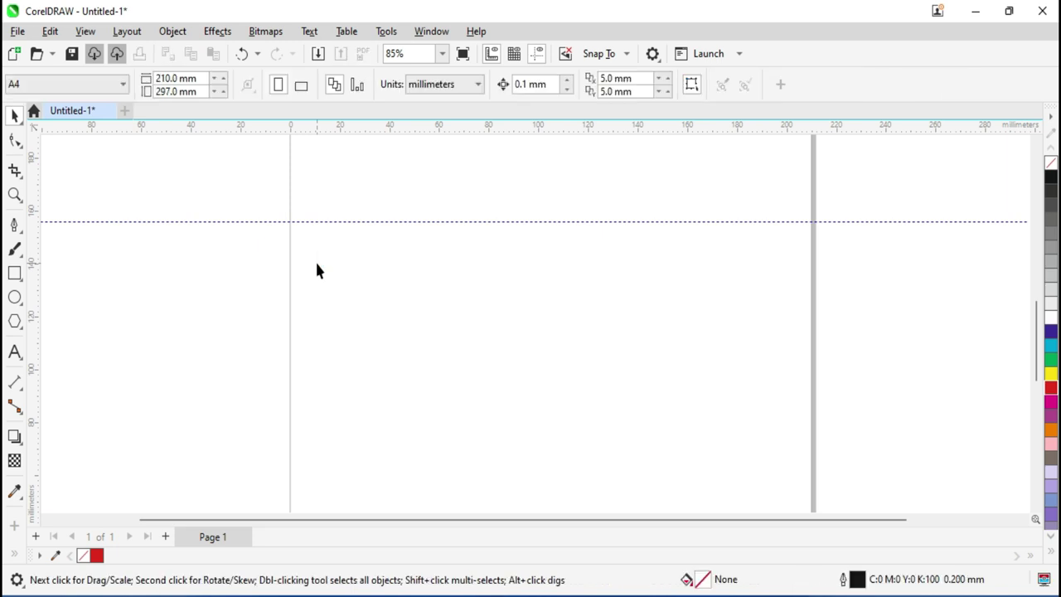
# - Draw two rectangles whose top edges hang from the horizontal guideline
pyautogui.click(14, 274)
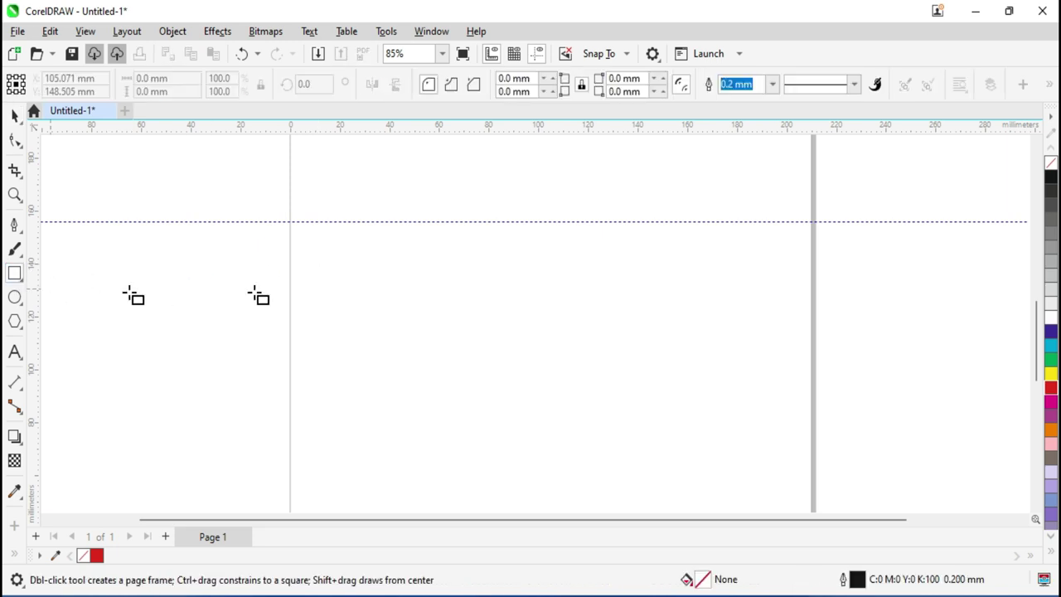
pyautogui.scroll(2, 340, 259)
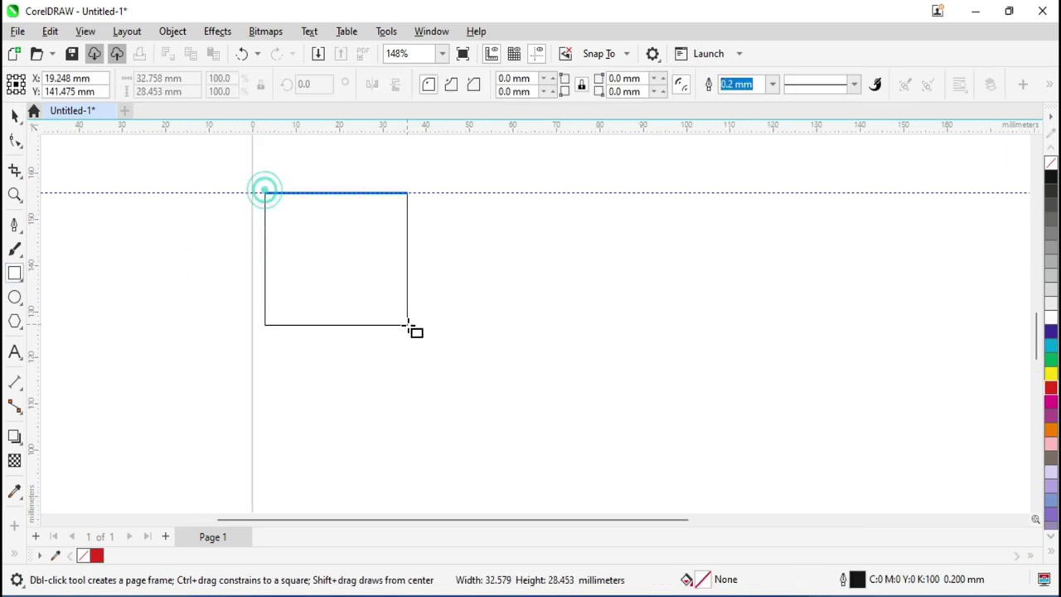
pyautogui.moveTo(264, 192); pyautogui.dragTo(409, 326)
pyautogui.moveTo(489, 193); pyautogui.dragTo(635, 304)
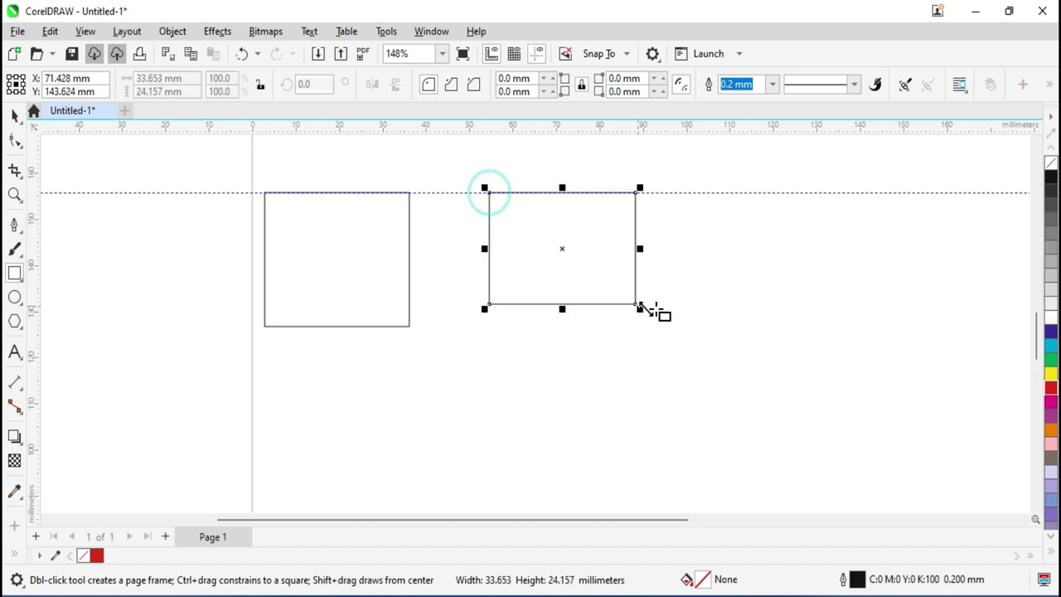
# - Draw a roughly 31 mm circle touching the guideline, then turn off snapping to guidelines
pyautogui.click(14, 297)
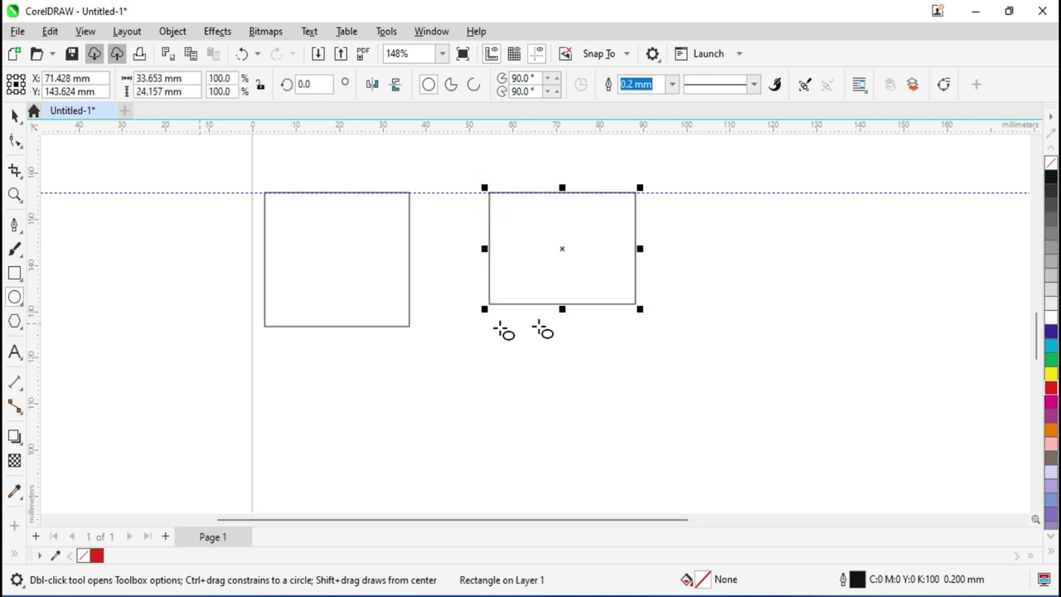
pyautogui.moveTo(689, 192)
pyautogui.mouseDown()
pyautogui.moveTo(798, 324)
pyautogui.moveTo(821, 335)
pyautogui.mouseUp()
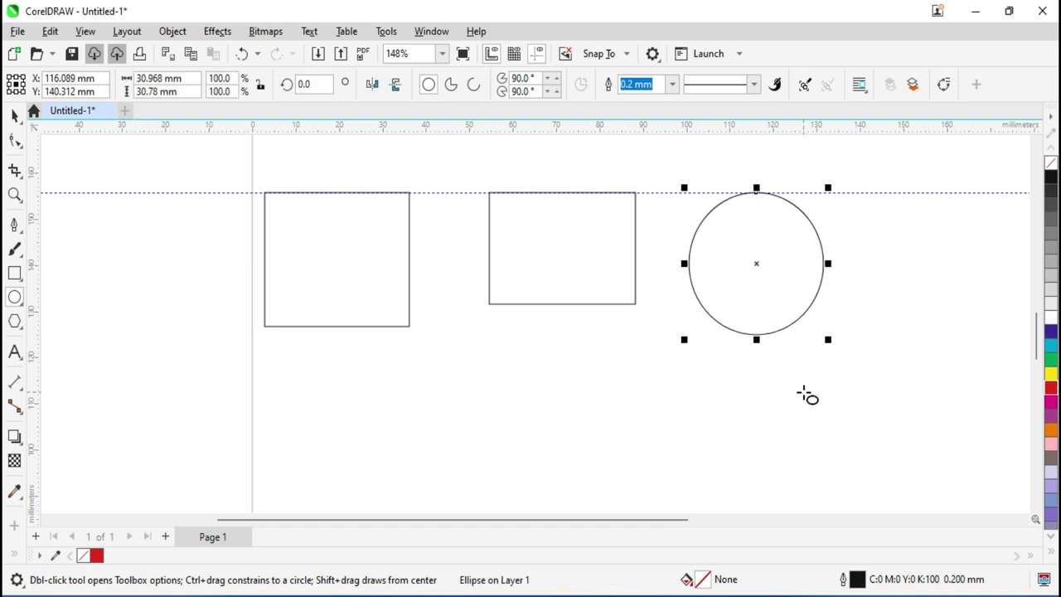
pyautogui.click(594, 54)
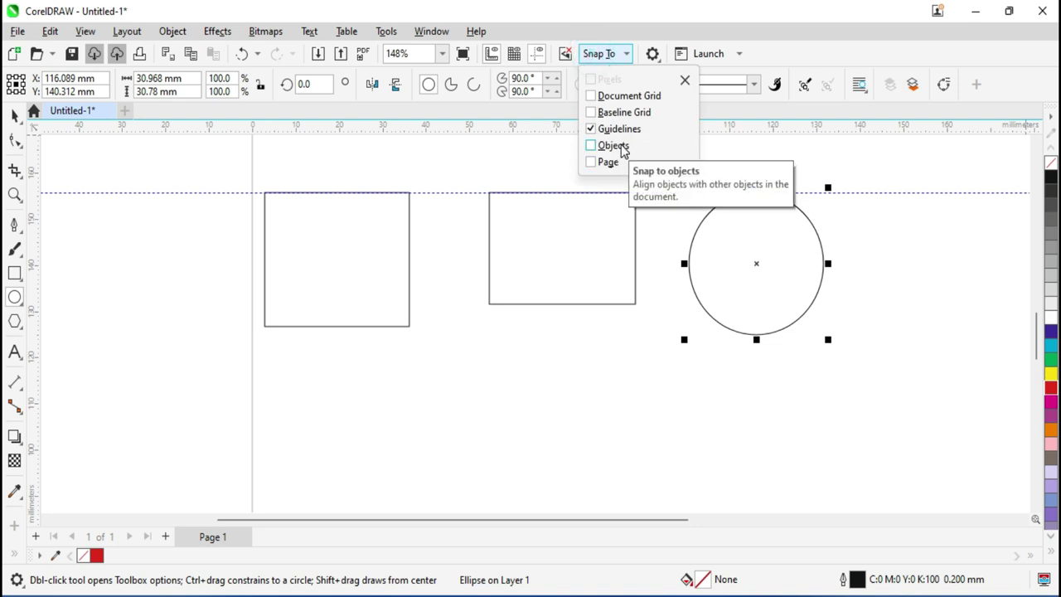
pyautogui.click(591, 130)
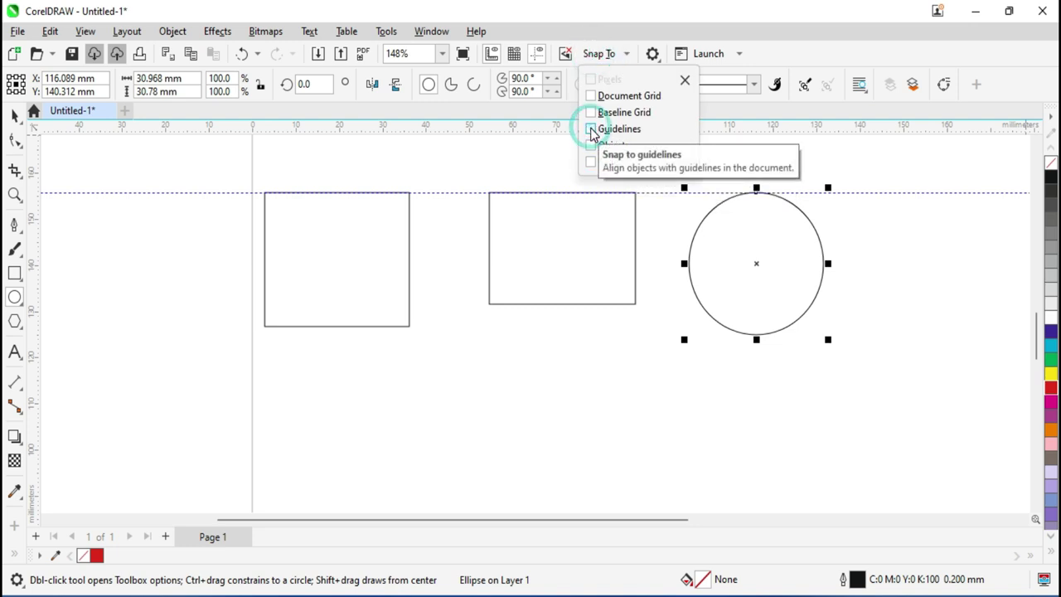
# - With Snap To Objects on, draw two Pen lines across the first rectangle, ending on its edges
pyautogui.click(591, 146)
pyautogui.click(365, 281)
pyautogui.click(14, 225)
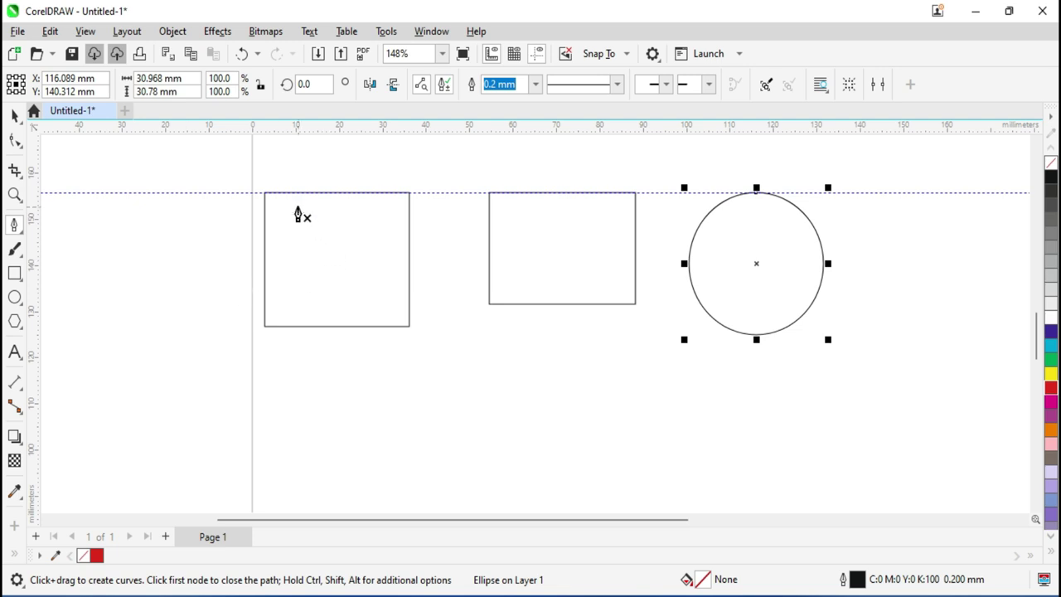
pyautogui.scroll(2, 264, 237)
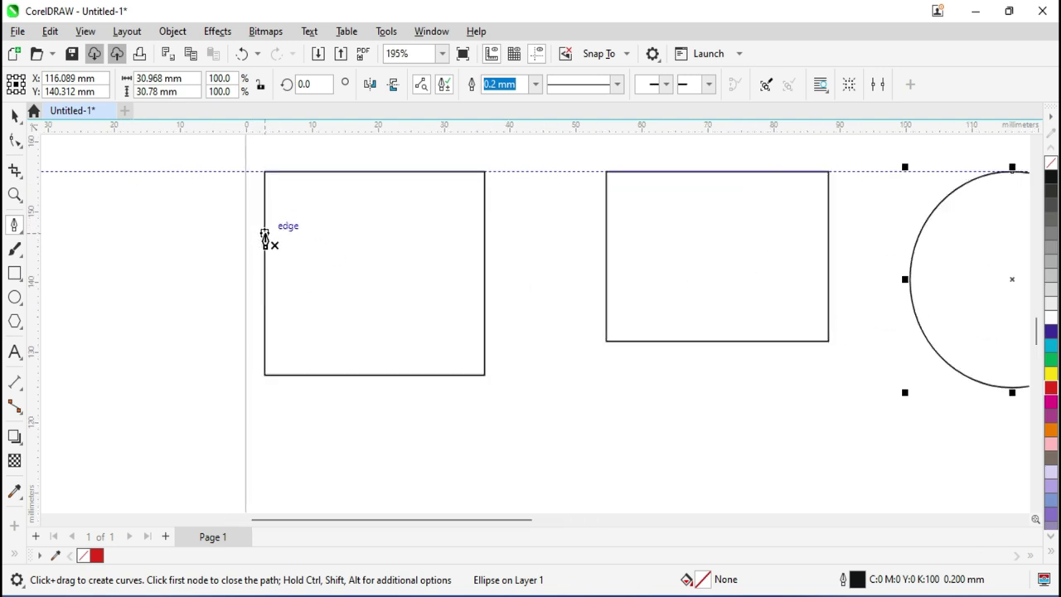
pyautogui.scroll(1, 265, 238)
pyautogui.scroll(4, 264, 238)
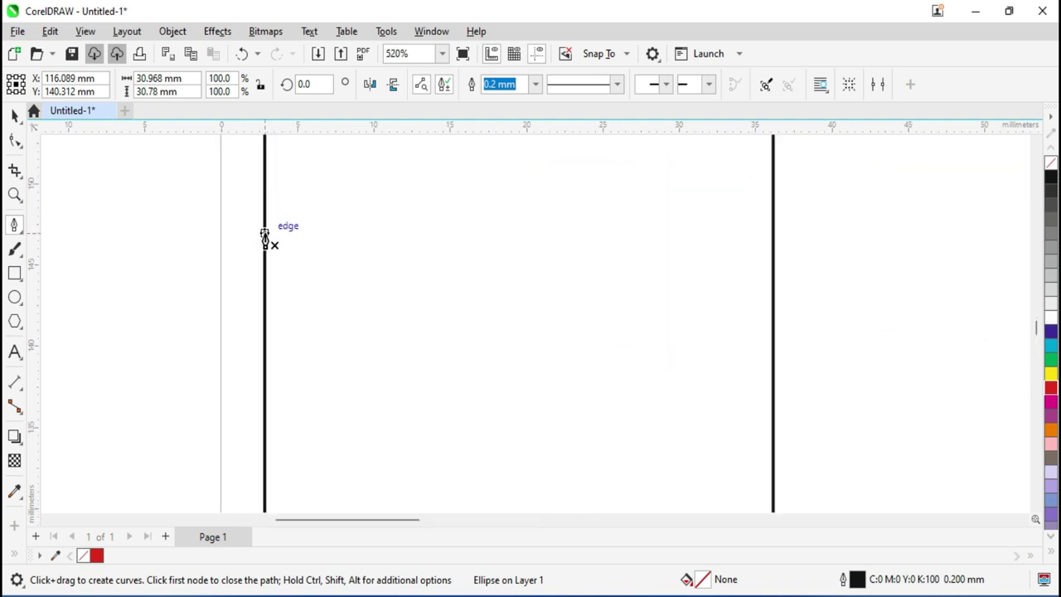
pyautogui.scroll(-2, 264, 238)
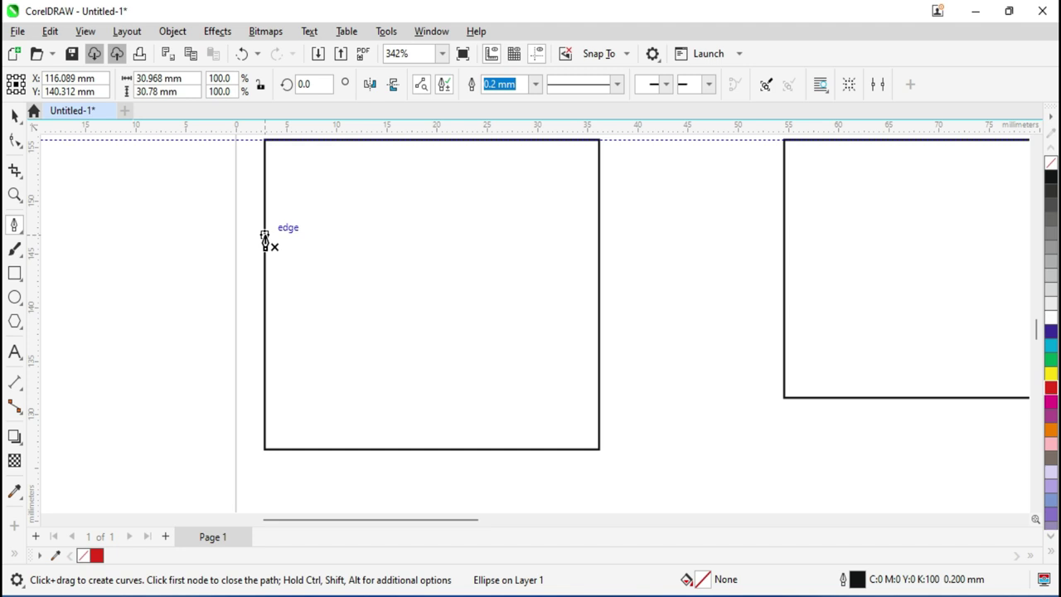
pyautogui.click(265, 236)
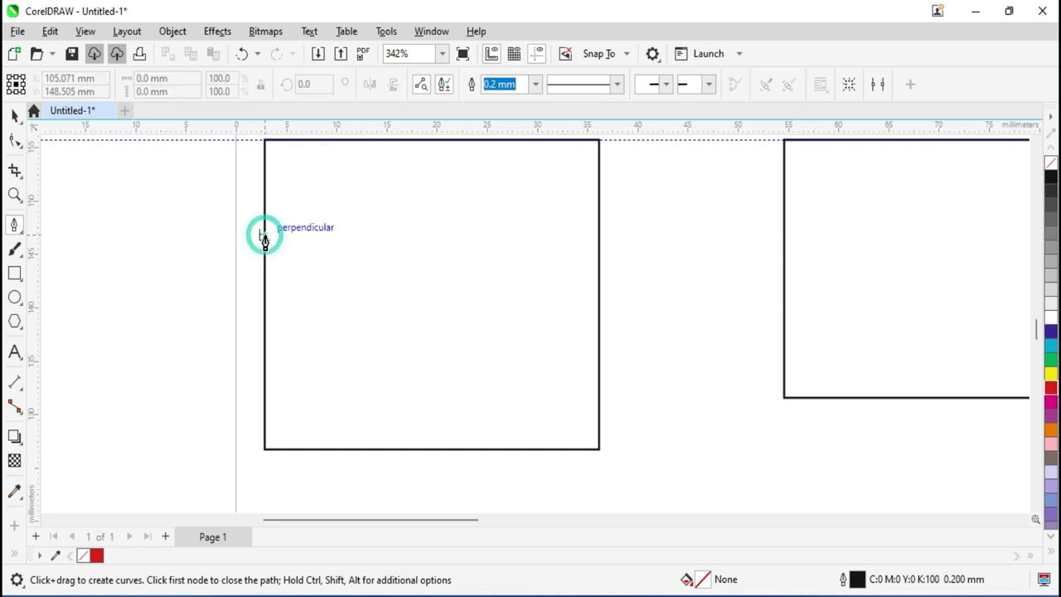
pyautogui.doubleClick(600, 356)
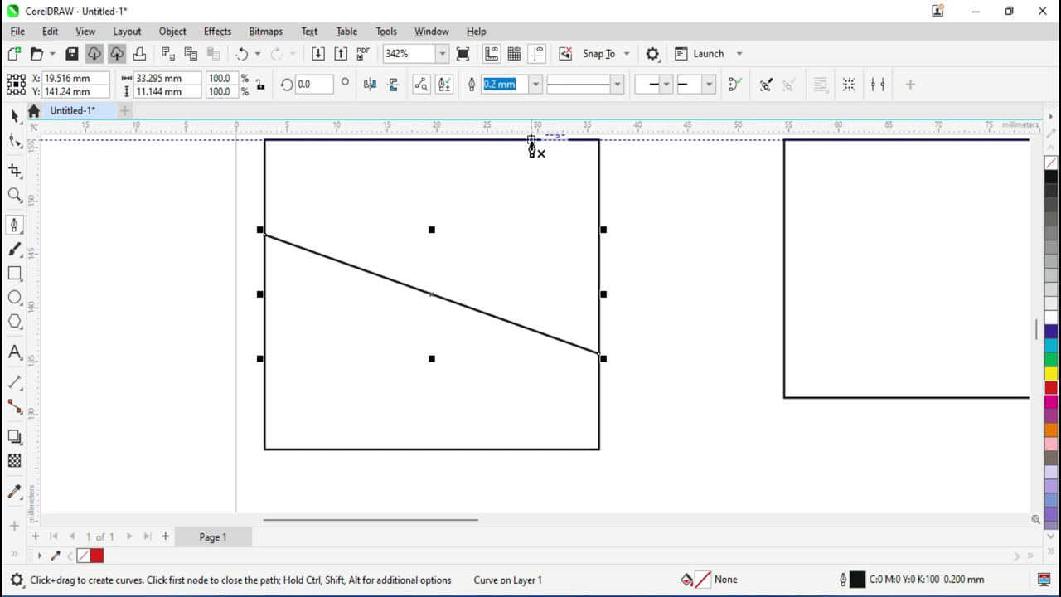
pyautogui.scroll(1, 531, 146)
pyautogui.click(532, 144)
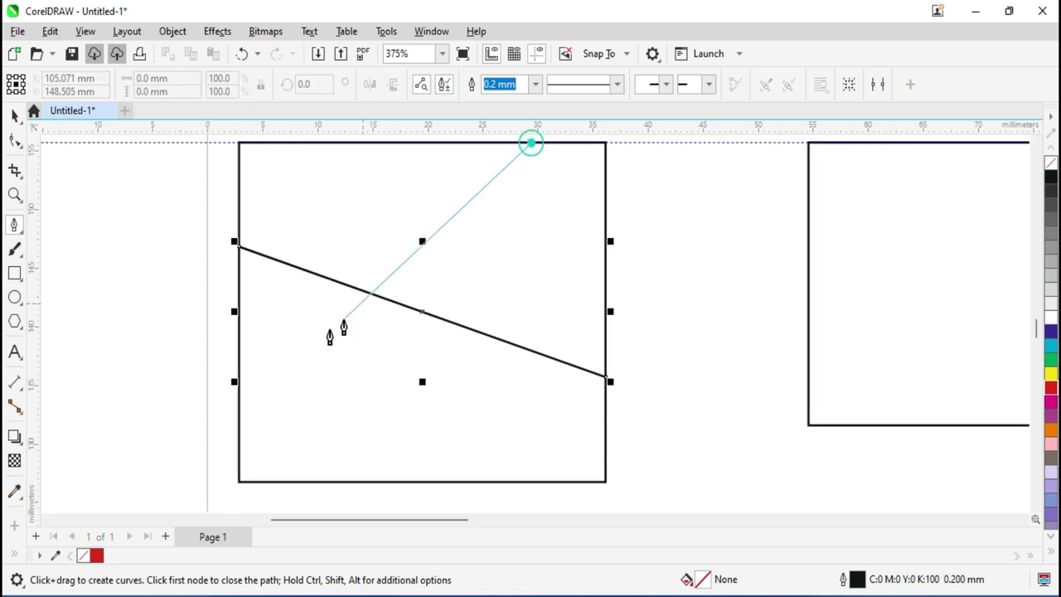
pyautogui.doubleClick(239, 424)
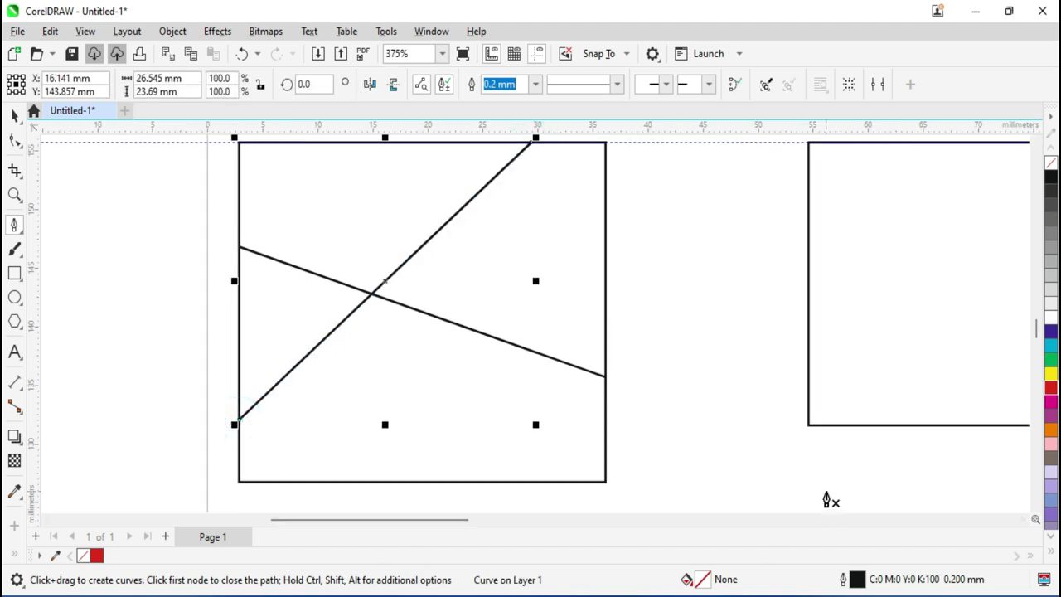
# - Turn off object snapping and draw a third line across the rectangle
pyautogui.click(598, 53)
pyautogui.click(591, 146)
pyautogui.click(235, 179)
pyautogui.scroll(2, 237, 375)
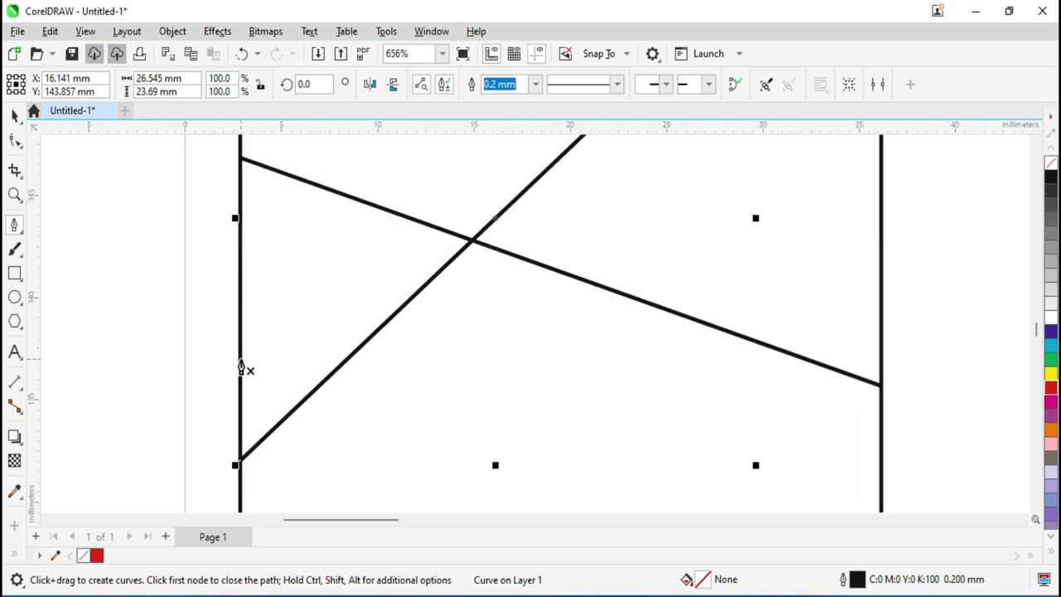
pyautogui.click(240, 359)
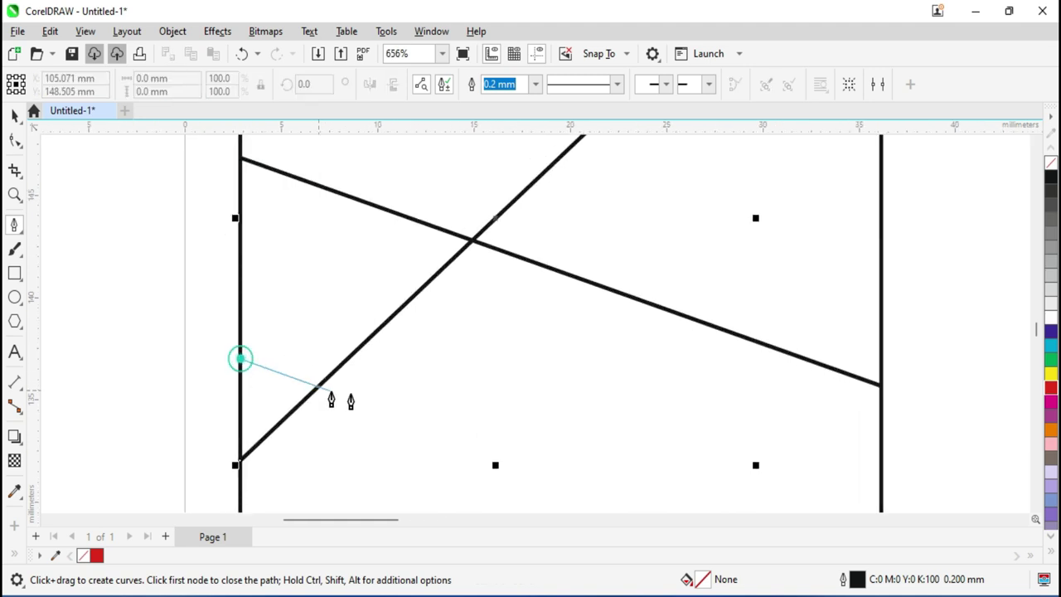
pyautogui.doubleClick(879, 469)
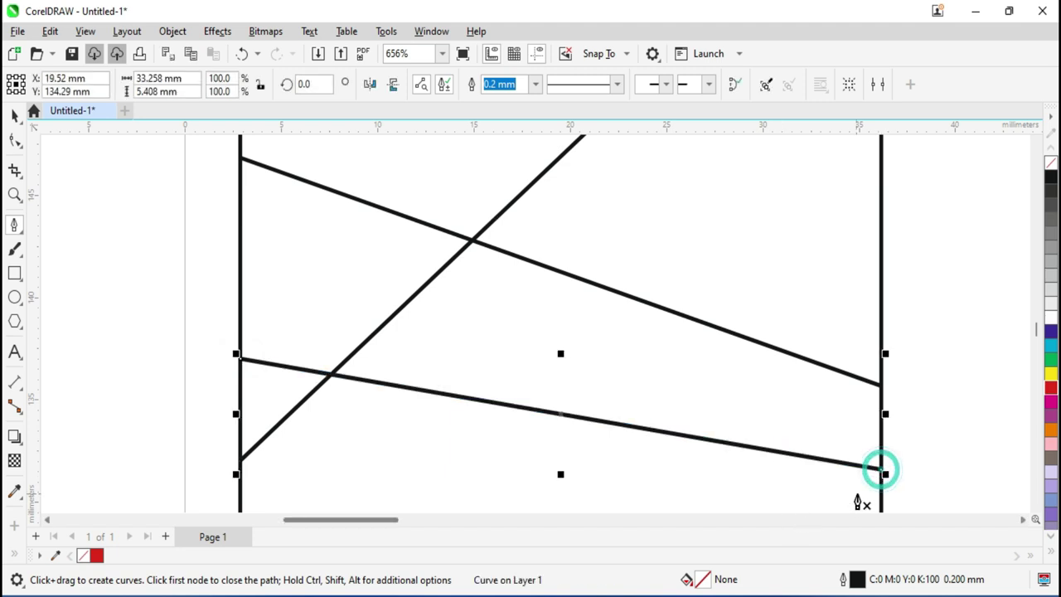
pyautogui.scroll(2, 887, 475)
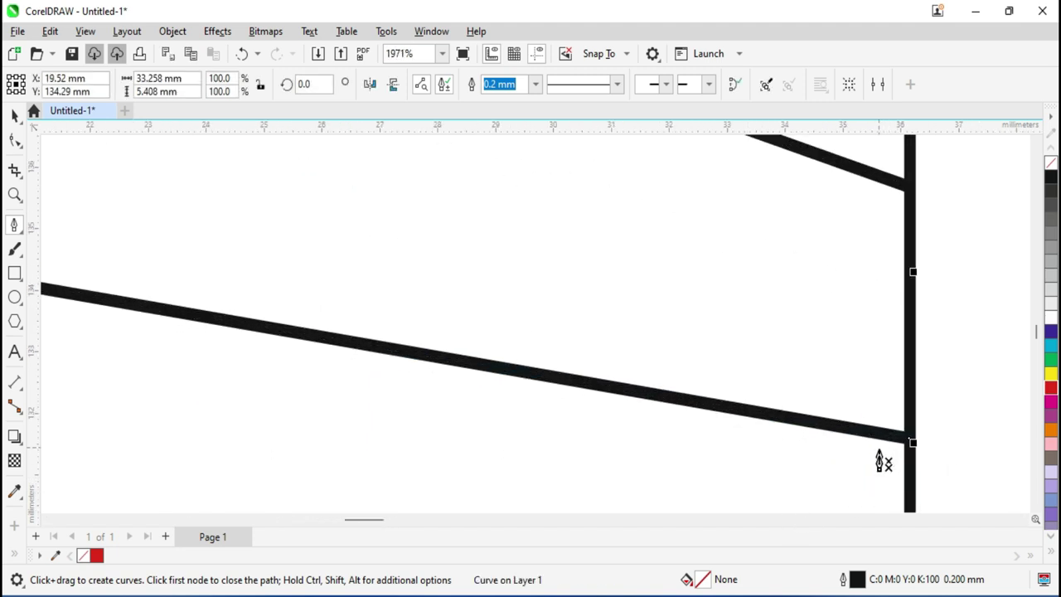
pyautogui.scroll(-3, 883, 460)
pyautogui.scroll(-2, 882, 464)
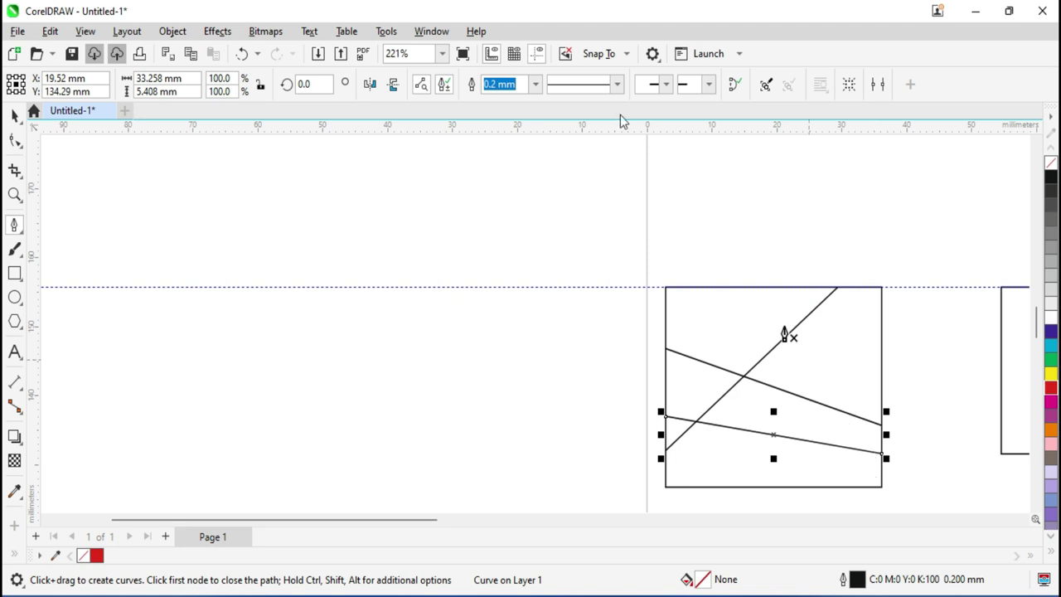
# - Delete the horizontal guideline
pyautogui.click(597, 53)
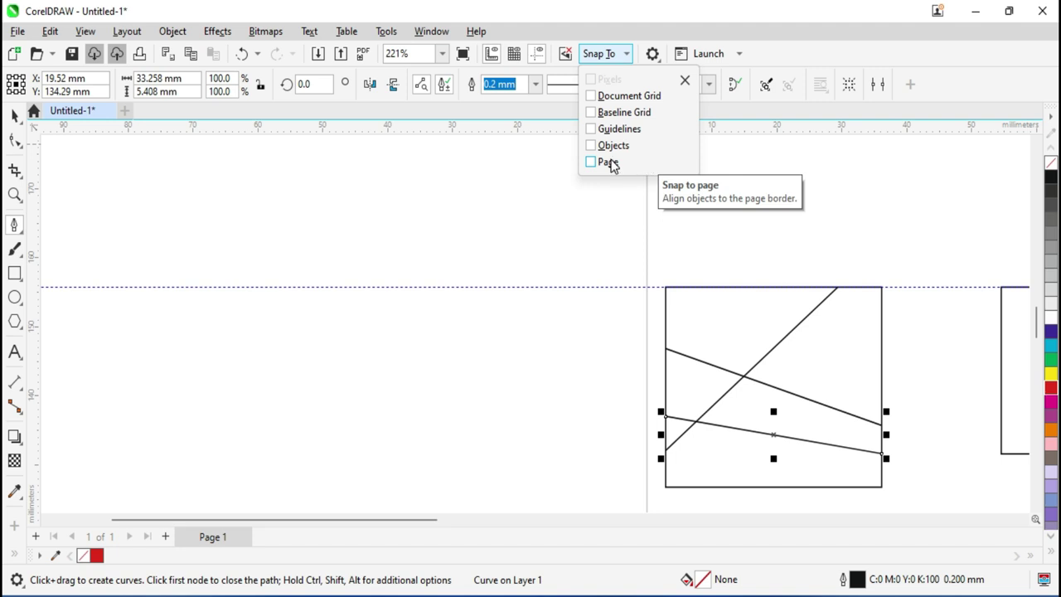
pyautogui.click(463, 252)
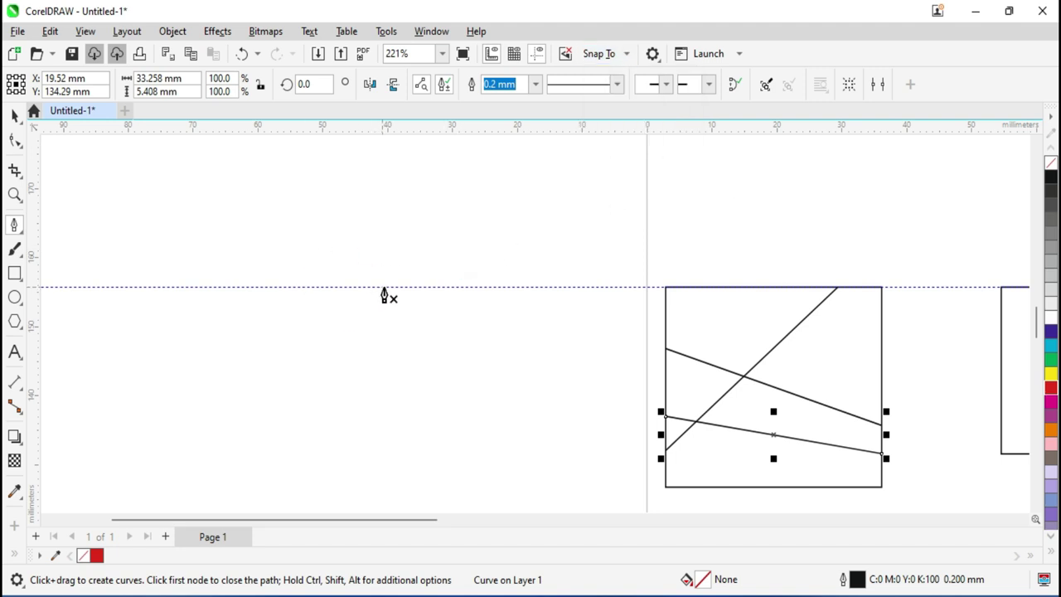
pyautogui.click(15, 116)
pyautogui.click(419, 288)
pyautogui.press('Delete')
# - Delete the rectangles, circle, crossing lines and the remaining guideline, leaving the page empty
pyautogui.scroll(-3, 503, 312)
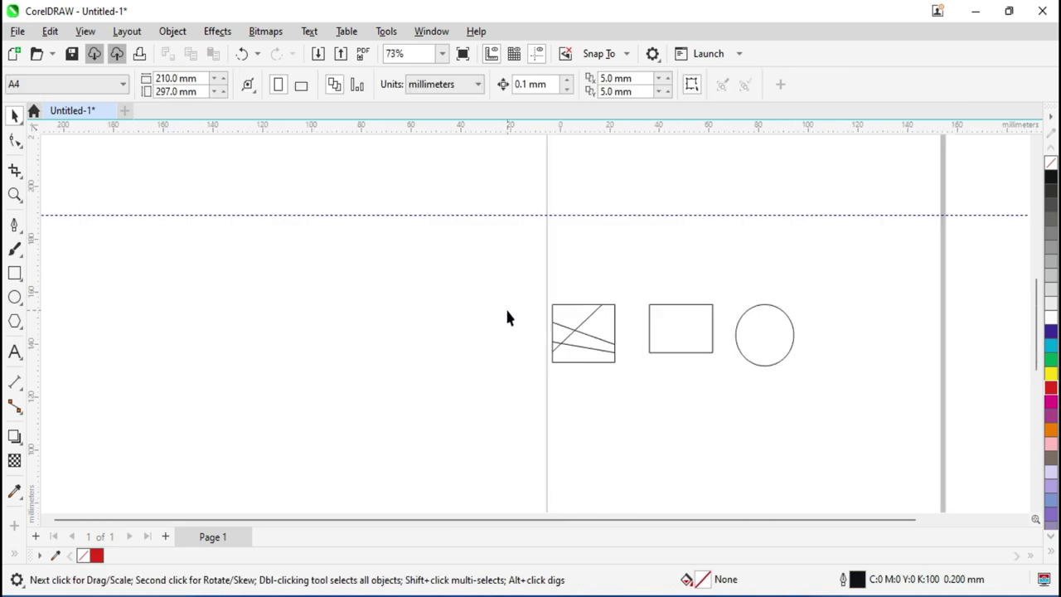
pyautogui.moveTo(467, 269); pyautogui.dragTo(953, 444)
pyautogui.press('Delete')
pyautogui.click(656, 218)
pyautogui.press('Delete')
pyautogui.scroll(-2, 666, 380)
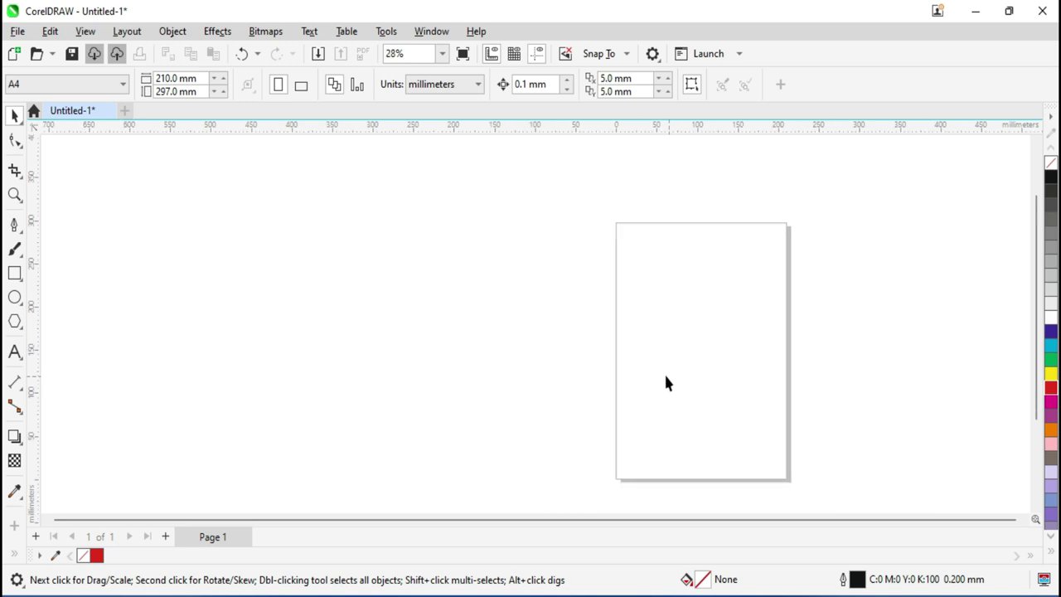
# - Enable Snap To Page so shapes snap to the A4 page border
pyautogui.click(600, 55)
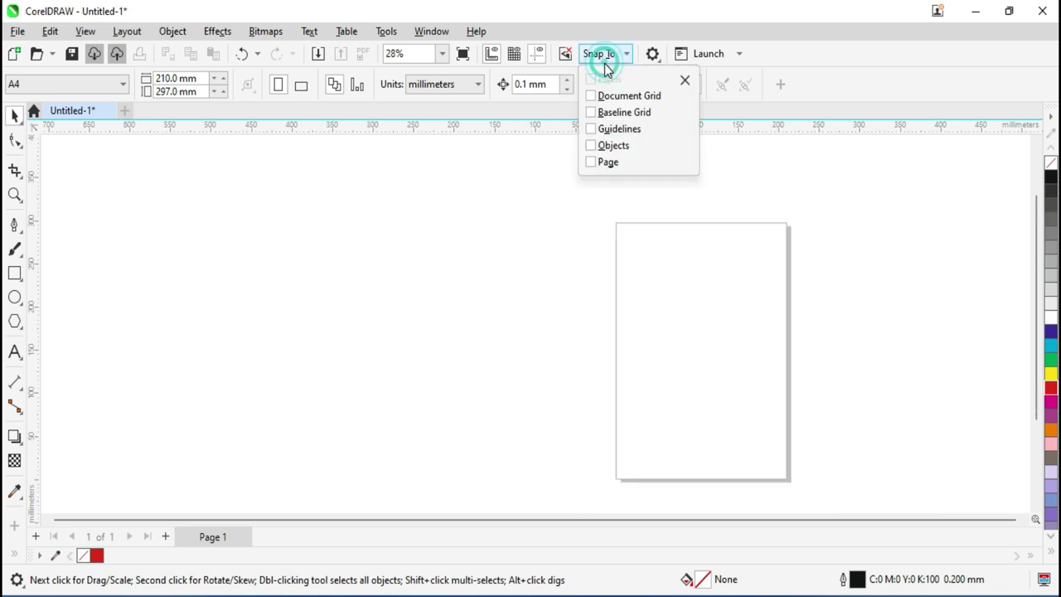
pyautogui.click(592, 163)
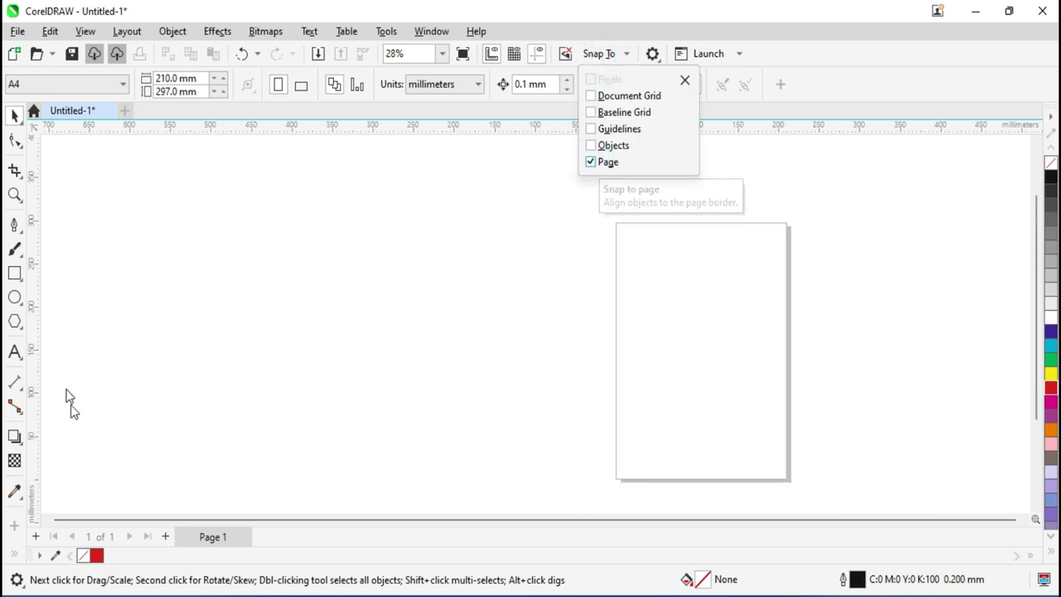
pyautogui.scroll(1, 753, 385)
pyautogui.scroll(-1, 750, 381)
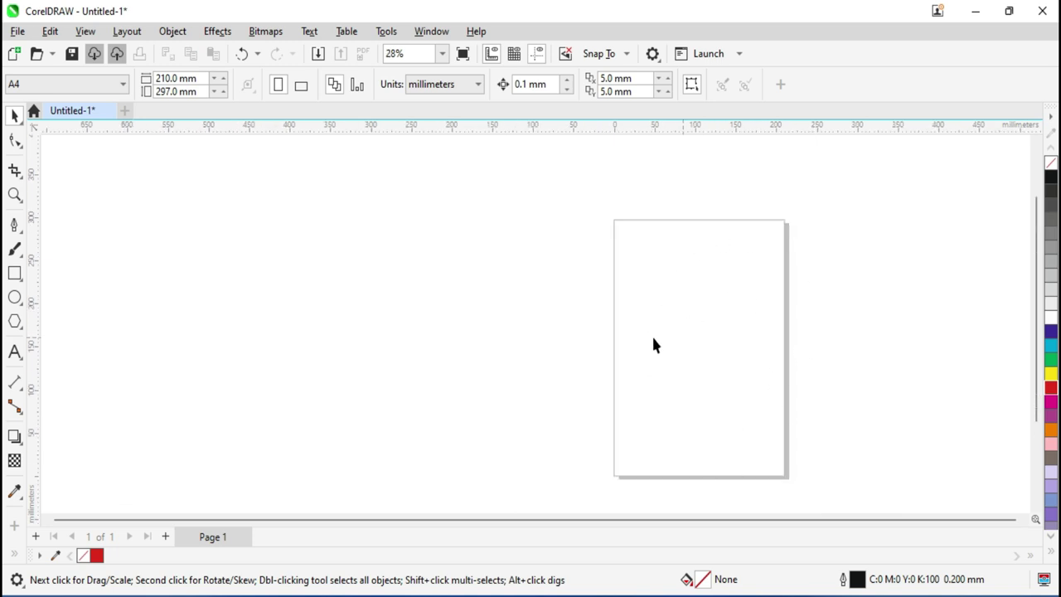
pyautogui.click(14, 274)
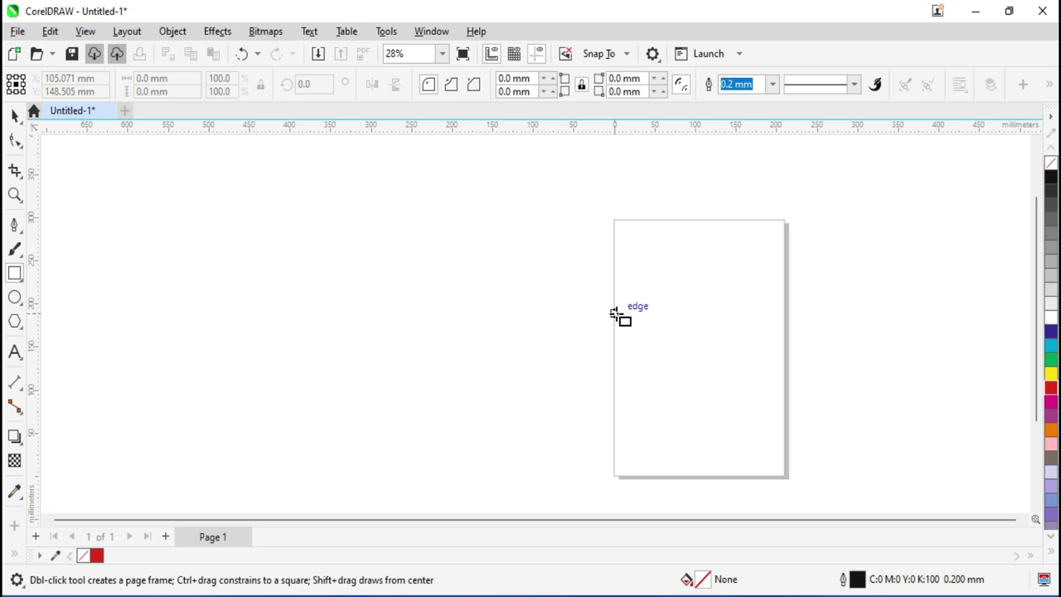
# - Draw a horizontal rectangle snapped from the page's left edge to its right edge
pyautogui.moveTo(615, 314); pyautogui.dragTo(771, 349)
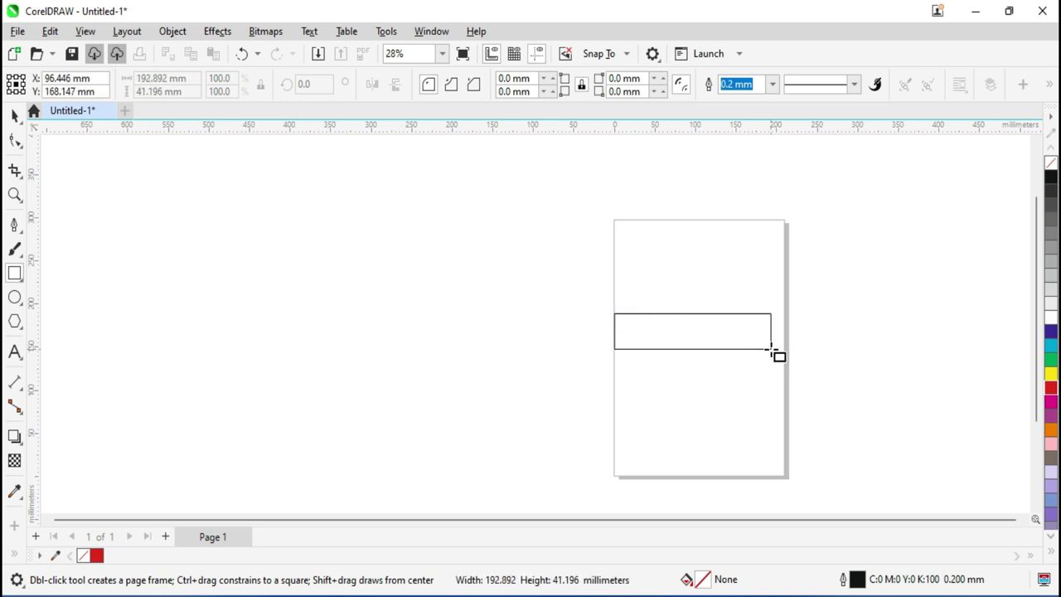
pyautogui.moveTo(770, 349); pyautogui.dragTo(785, 349)
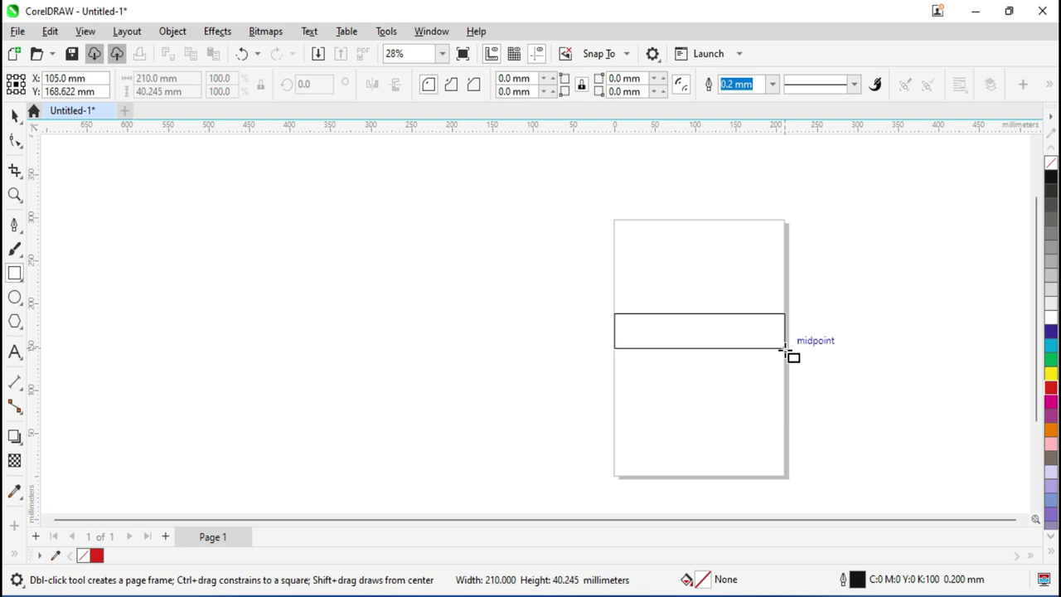
pyautogui.moveTo(784, 349); pyautogui.dragTo(785, 349)
pyautogui.moveTo(784, 349); pyautogui.dragTo(784, 349)
pyautogui.scroll(1, 632, 360)
pyautogui.scroll(3, 605, 336)
pyautogui.scroll(2, 613, 294)
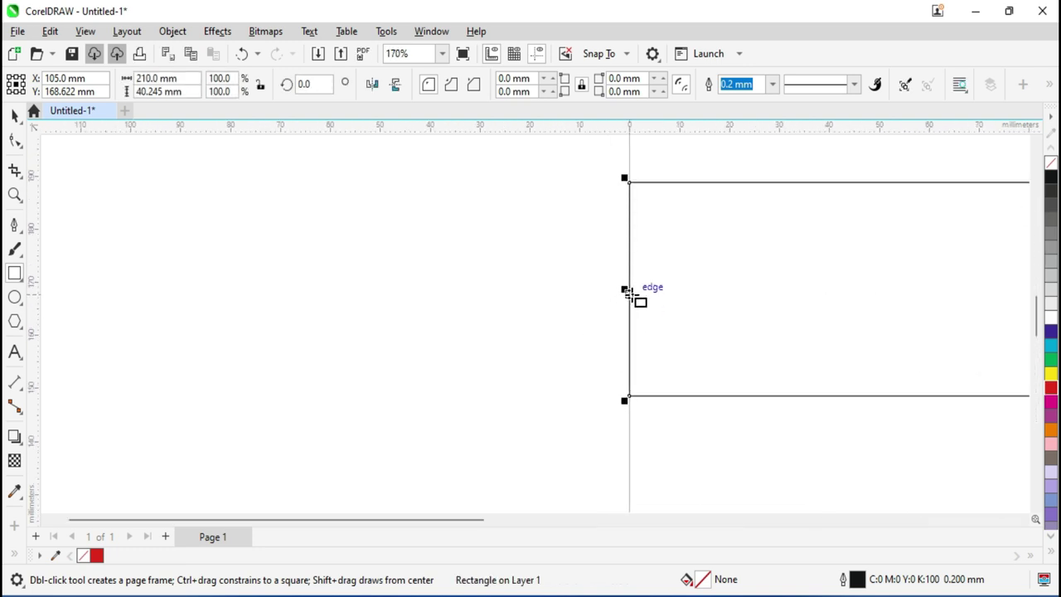
pyautogui.scroll(-3, 637, 304)
pyautogui.scroll(-4, 696, 331)
pyautogui.scroll(2, 767, 306)
pyautogui.scroll(3, 689, 339)
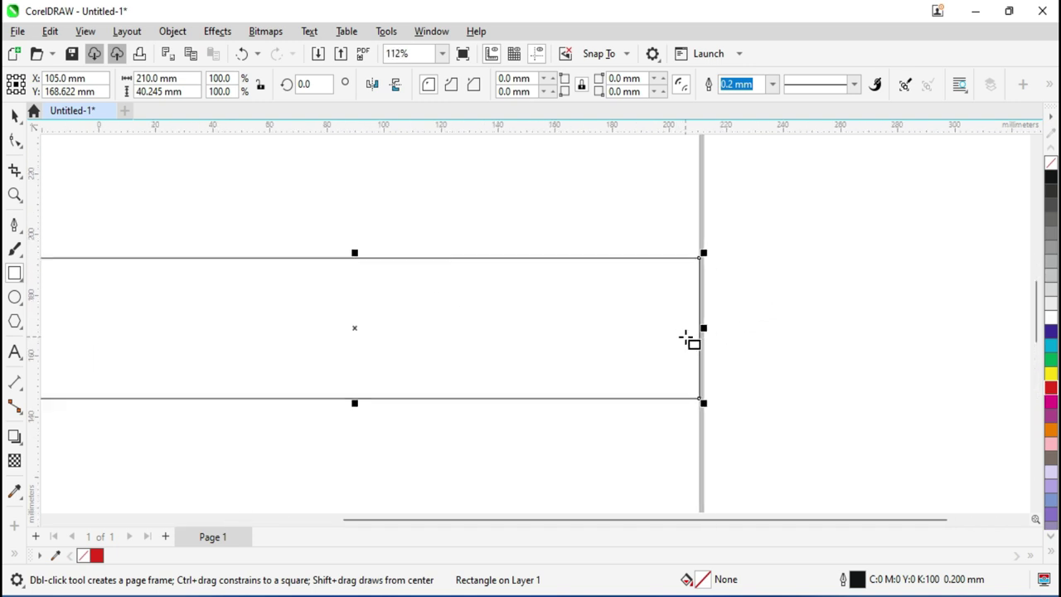
pyautogui.scroll(2, 693, 341)
pyautogui.scroll(1, 711, 346)
pyautogui.scroll(-2, 711, 346)
pyautogui.scroll(-5, 720, 351)
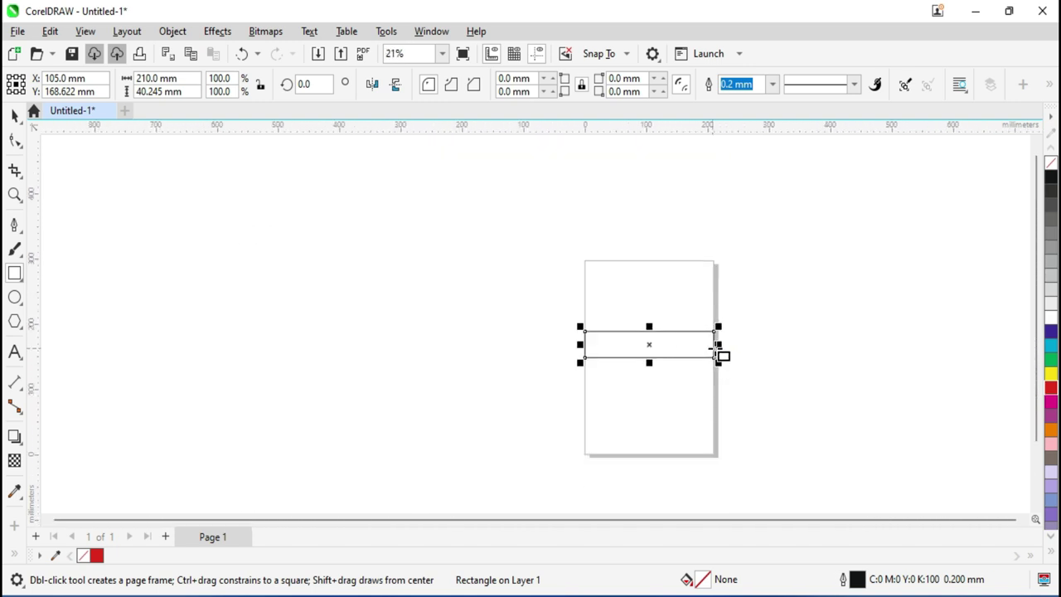
# - Draw tall rectangles snapped to the page top and bottom, including a 40.547 × 297 mm strip
pyautogui.moveTo(600, 260)
pyautogui.mouseDown()
pyautogui.moveTo(628, 455)
pyautogui.moveTo(626, 349)
pyautogui.mouseUp()
pyautogui.moveTo(625, 336)
pyautogui.mouseDown()
pyautogui.moveTo(629, 454)
pyautogui.moveTo(639, 454)
pyautogui.mouseUp()
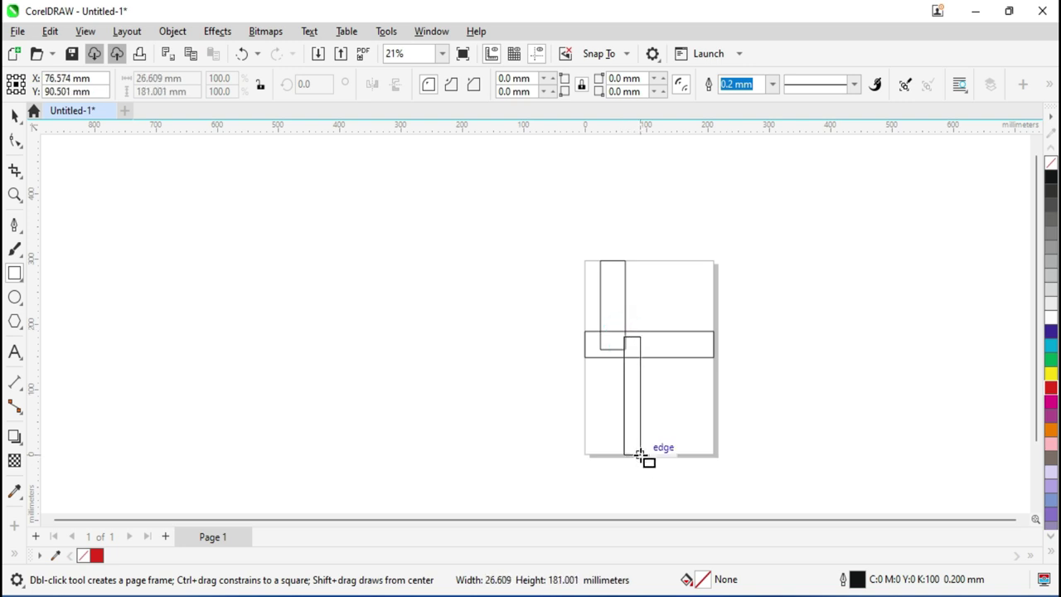
pyautogui.moveTo(668, 263); pyautogui.dragTo(698, 455)
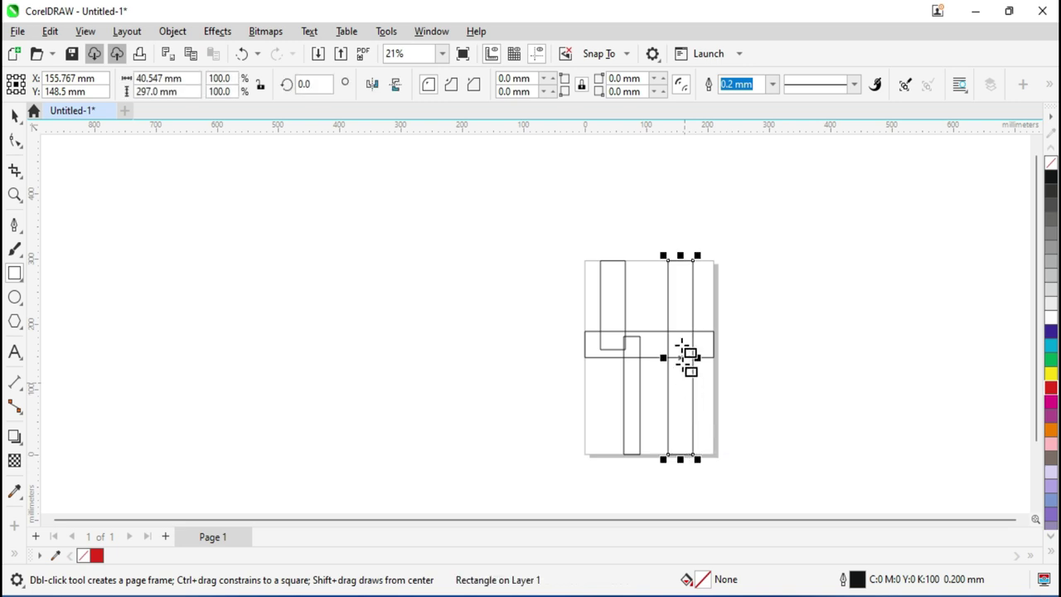
pyautogui.scroll(2, 670, 253)
pyautogui.scroll(2, 670, 253)
pyautogui.scroll(-4, 679, 257)
pyautogui.scroll(-2, 697, 426)
pyautogui.scroll(2, 701, 467)
pyautogui.scroll(4, 680, 489)
pyautogui.scroll(-1, 679, 488)
pyautogui.scroll(-4, 682, 486)
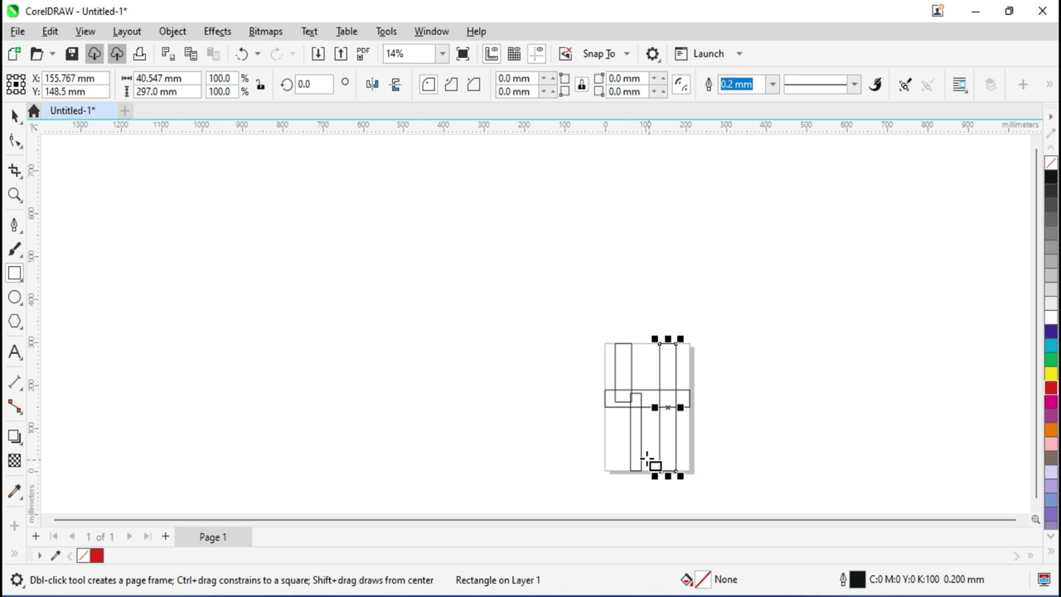
pyautogui.click(85, 31)
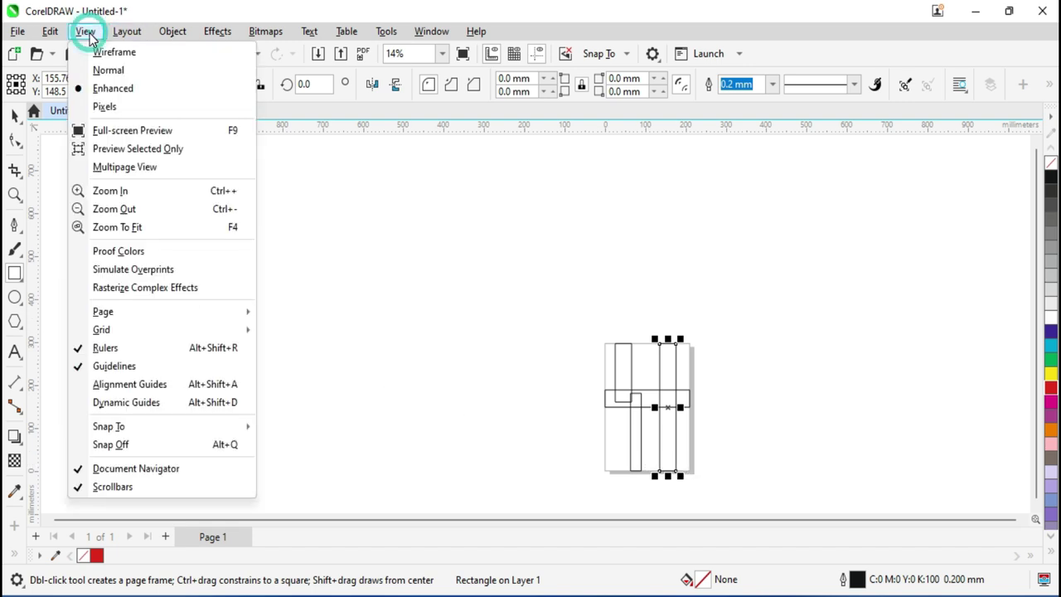
# - With snapping off, draw a 201.205 × 33.534 mm lower horizontal rectangle, then re-enable snapping
pyautogui.click(101, 446)
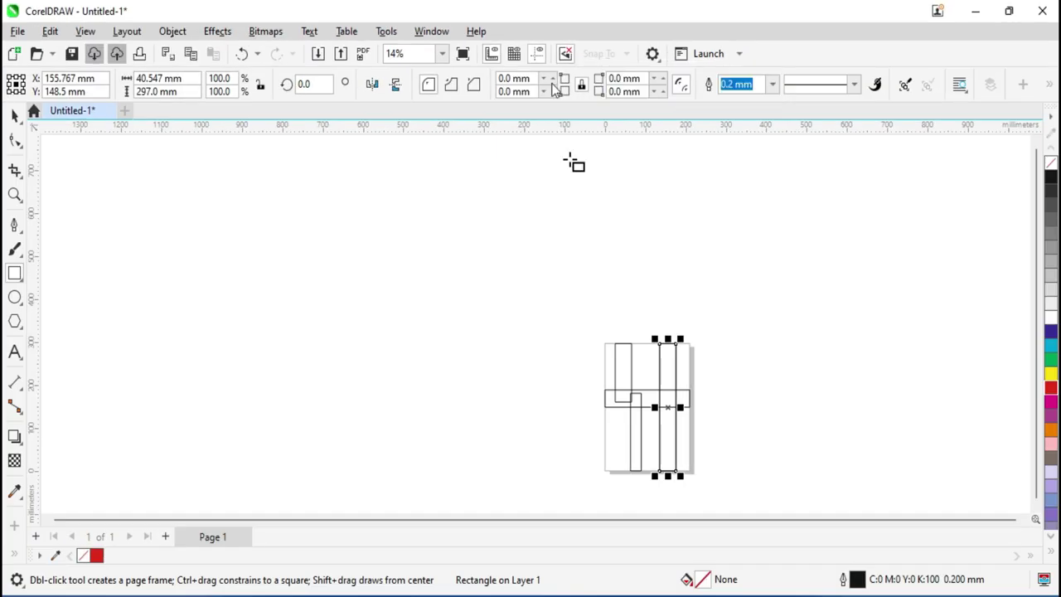
pyautogui.scroll(2, 628, 450)
pyautogui.moveTo(578, 417); pyautogui.dragTo(746, 449)
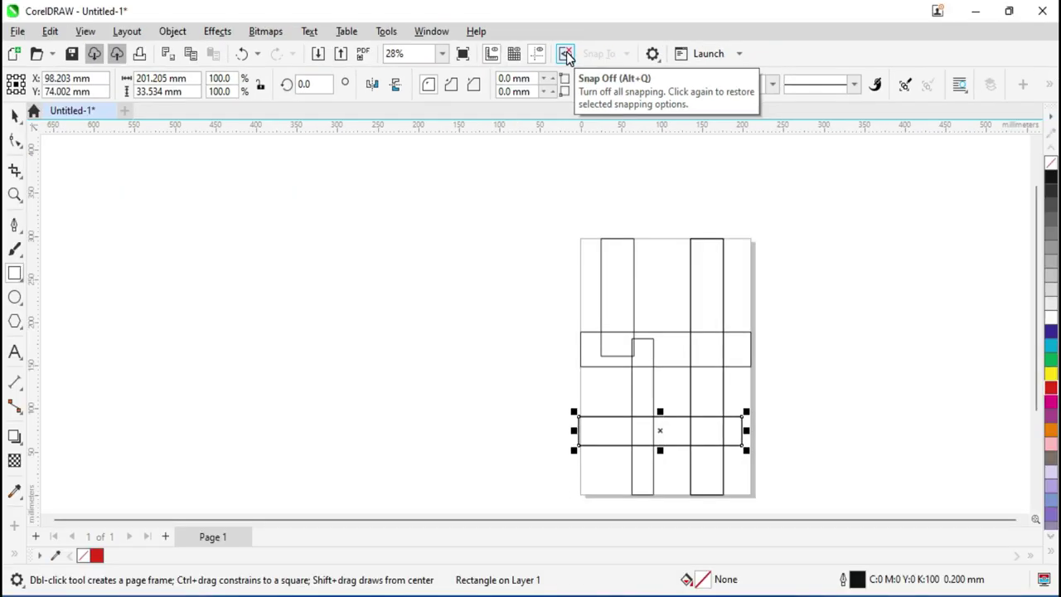
pyautogui.click(566, 51)
pyautogui.click(608, 58)
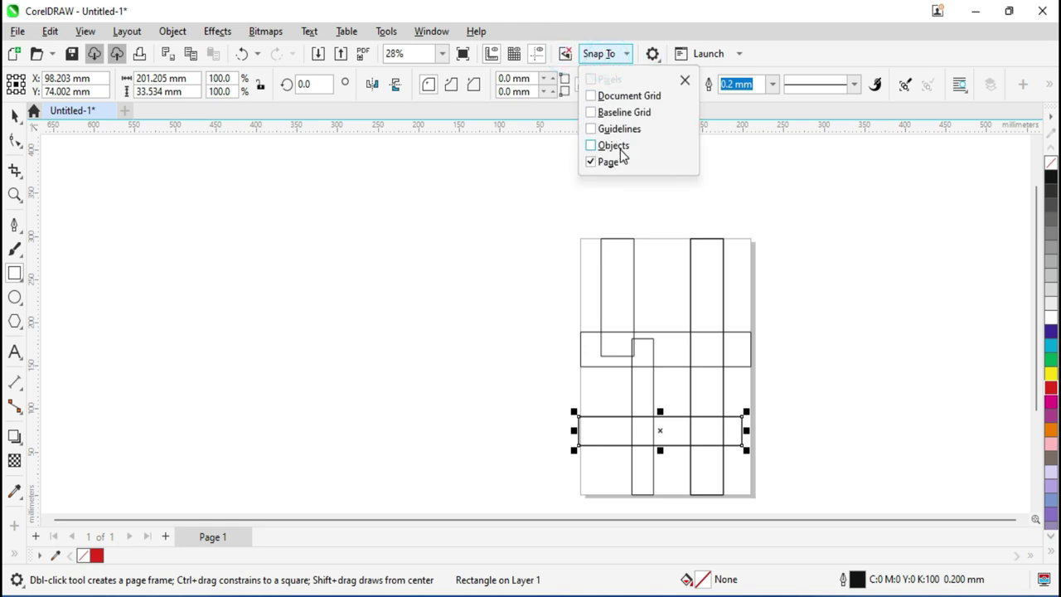
pyautogui.click(84, 35)
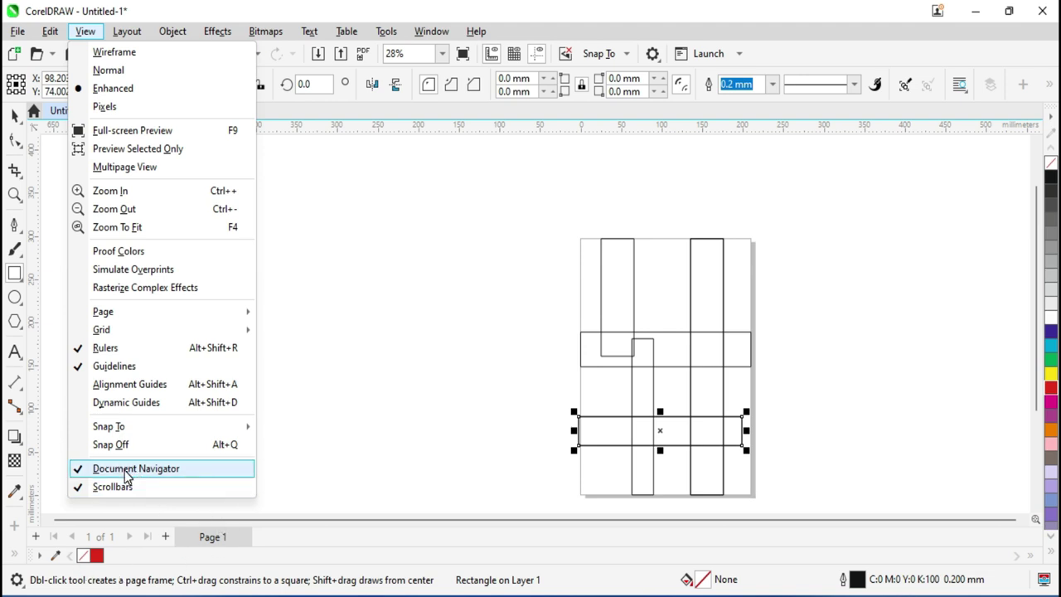
# - Hide and then restore the Document Navigator bar
pyautogui.click(124, 470)
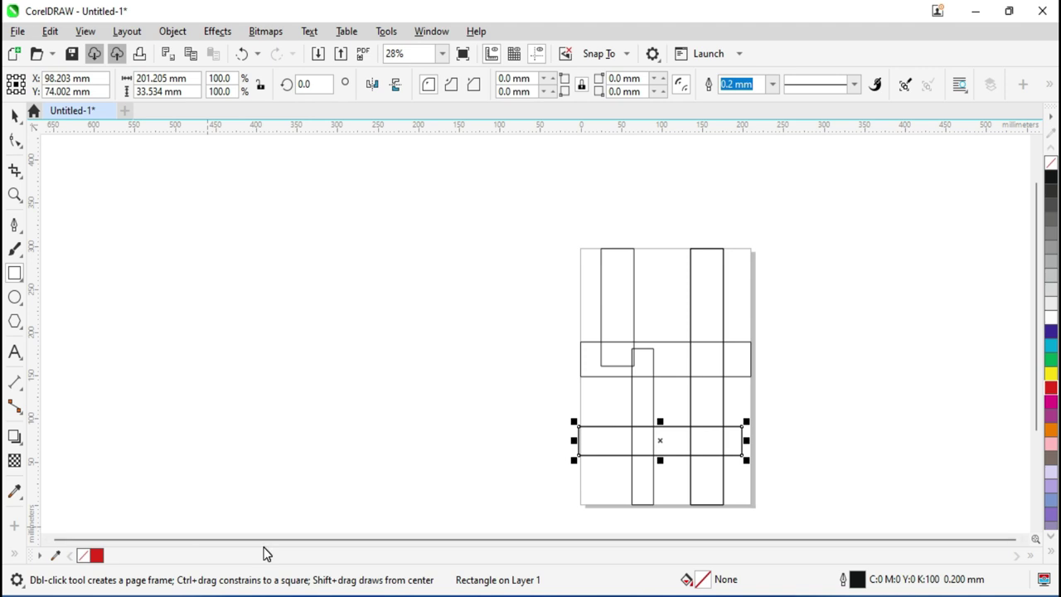
pyautogui.click(86, 32)
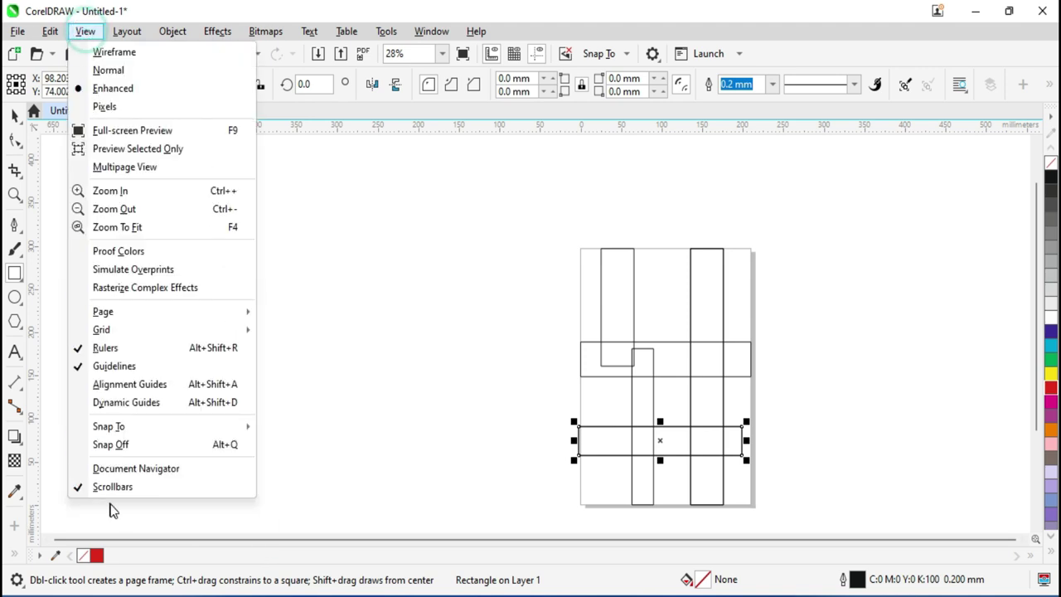
pyautogui.click(141, 469)
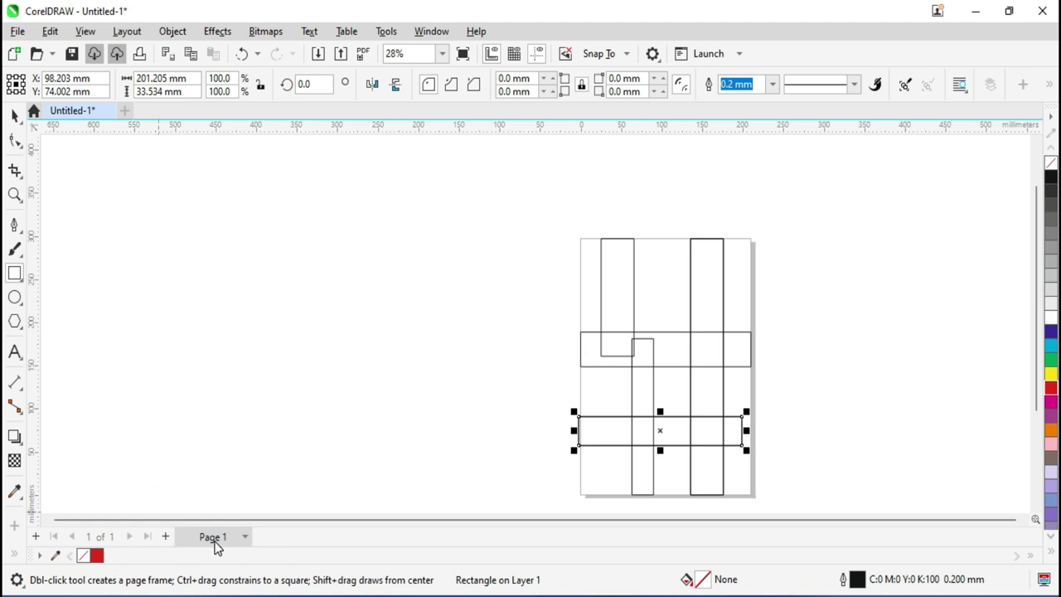
# - Turn the scrollbars off and back on, then click along the bottom of the window
pyautogui.moveTo(213, 536)
pyautogui.click(85, 30)
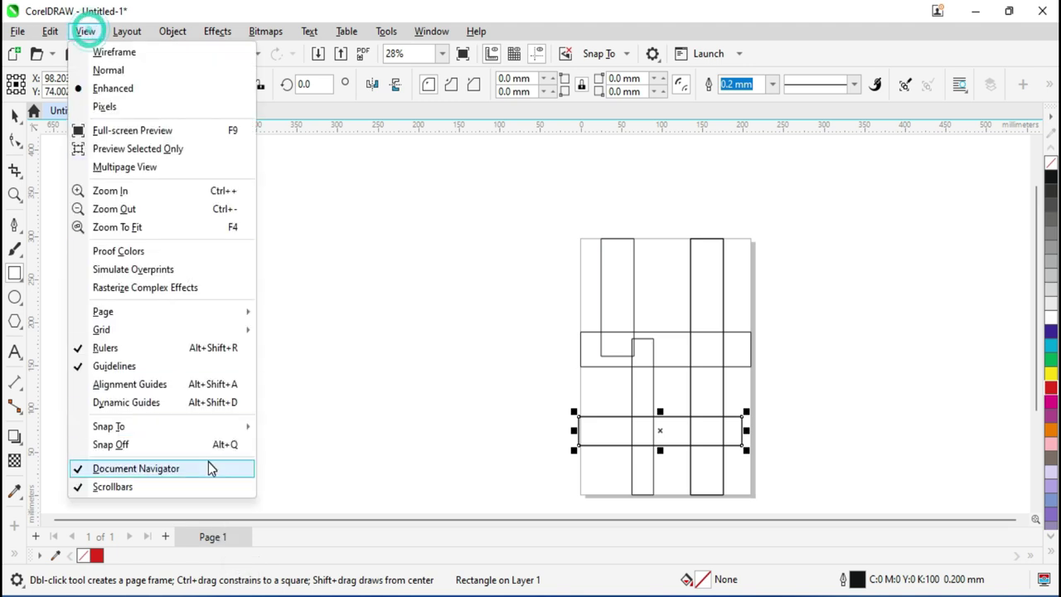
pyautogui.click(156, 496)
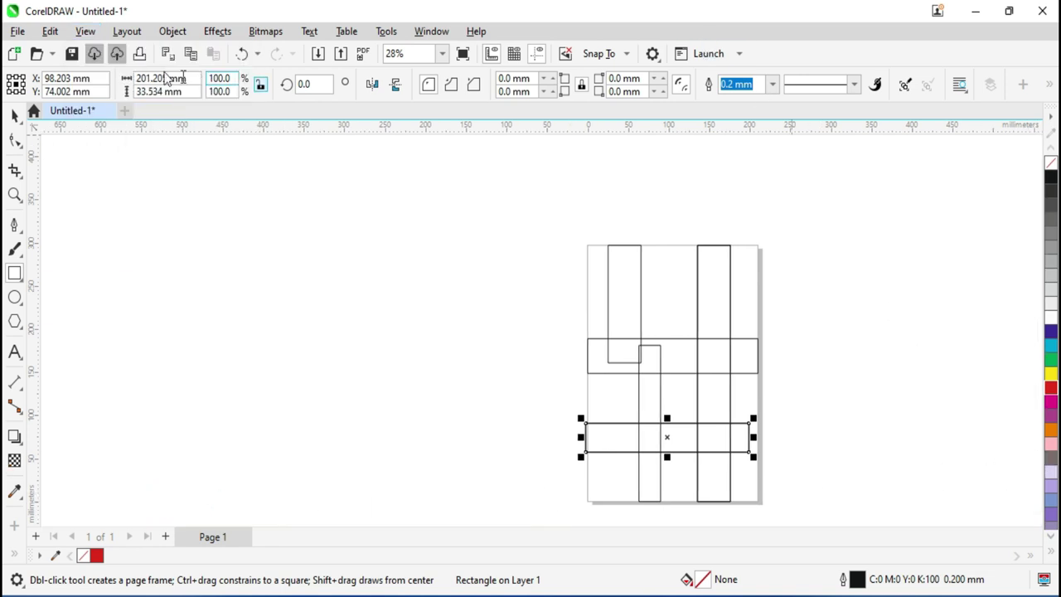
pyautogui.click(85, 31)
pyautogui.click(120, 492)
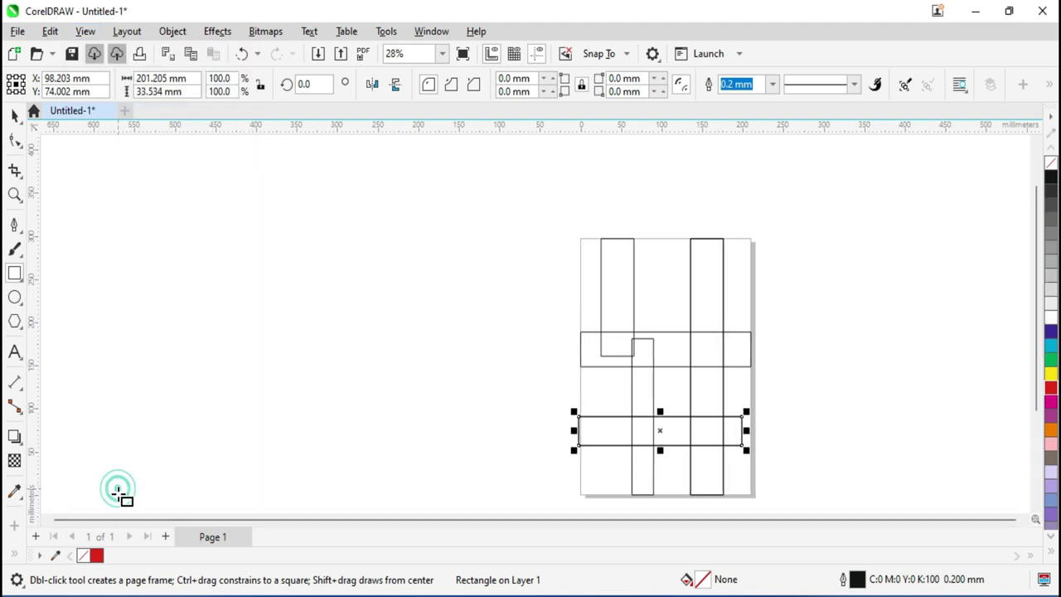
pyautogui.moveTo(1042, 296)
pyautogui.mouseDown()
pyautogui.moveTo(1038, 423)
pyautogui.moveTo(1028, 255)
pyautogui.mouseUp()
pyautogui.click(908, 525)
pyautogui.click(1024, 520)
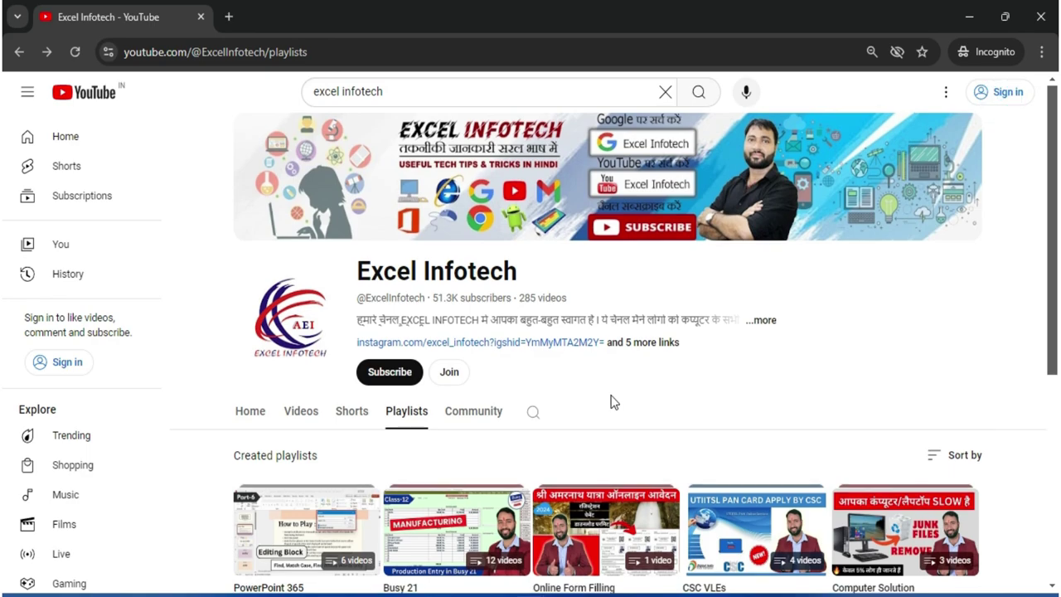
# - Scroll down the Excel Infotech Playlists page and back up
pyautogui.scroll(-2, 611, 403)
pyautogui.scroll(2, 543, 365)
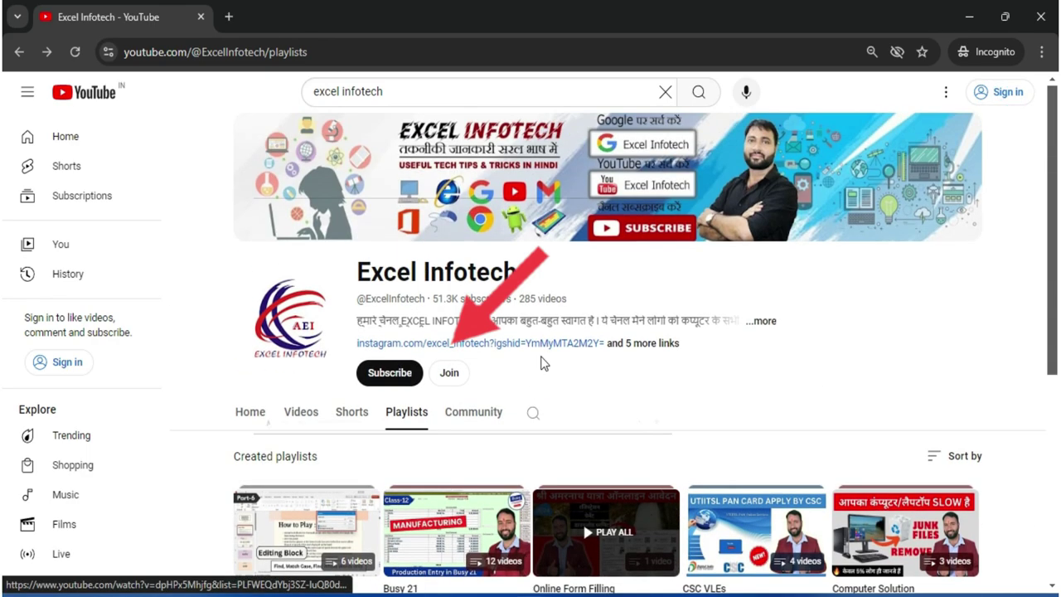